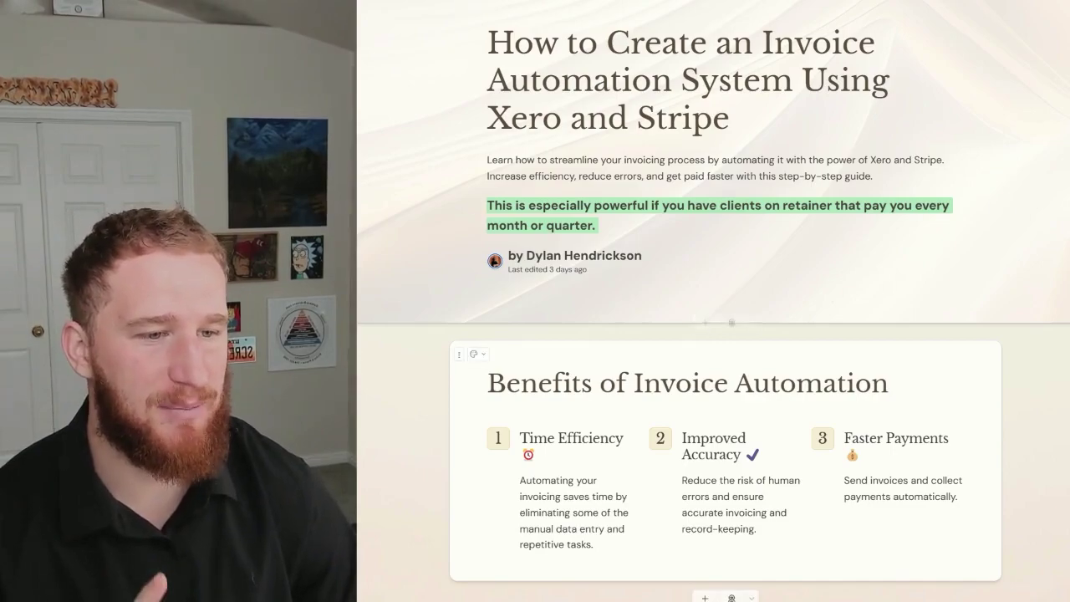
- Read the "Benefits of Invoice Automation" card and the start of the "Integration of Xero and Stripe" card
{"action": "scroll", "coordinate": [725, 334], "scroll_direction": "down", "scroll_amount": 3}
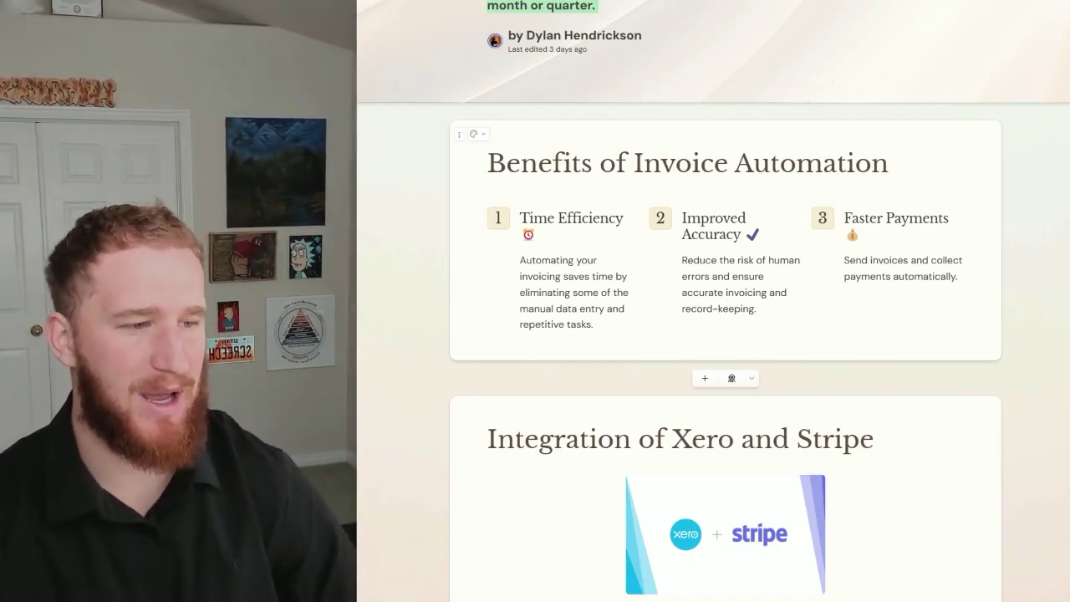
{"action": "scroll", "coordinate": [725, 301], "scroll_direction": "down", "scroll_amount": 5}
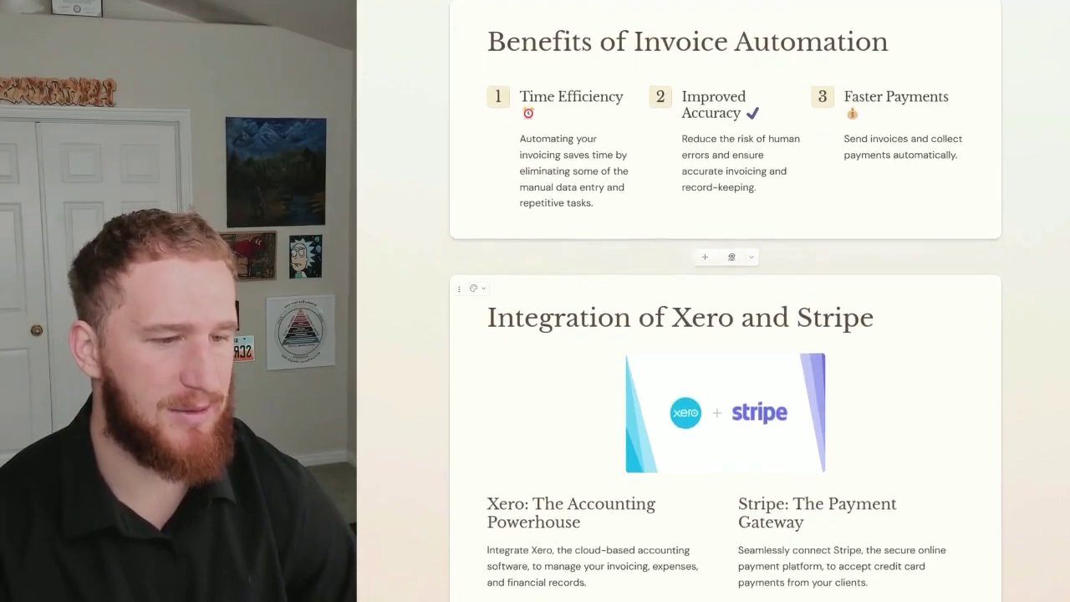
{"action": "scroll", "coordinate": [725, 301], "scroll_direction": "up", "scroll_amount": 1}
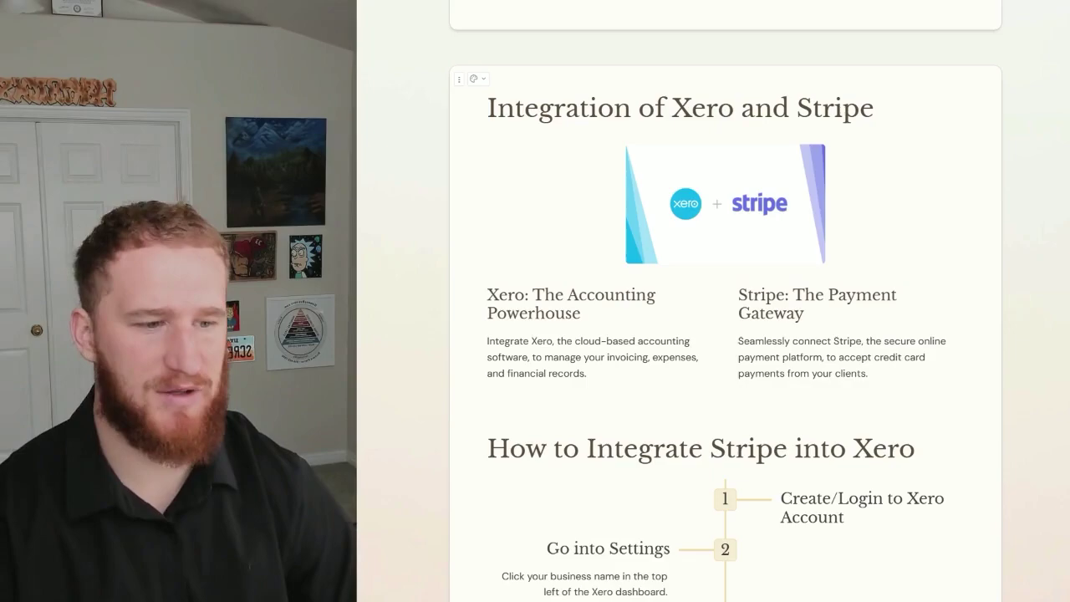
- Review the first instructions under "How to Integrate Stripe into Xero", including the "Go into Settings" screenshot
{"action": "scroll", "coordinate": [726, 301], "scroll_direction": "down", "scroll_amount": 2}
{"action": "scroll", "coordinate": [726, 301], "scroll_direction": "down", "scroll_amount": 2}
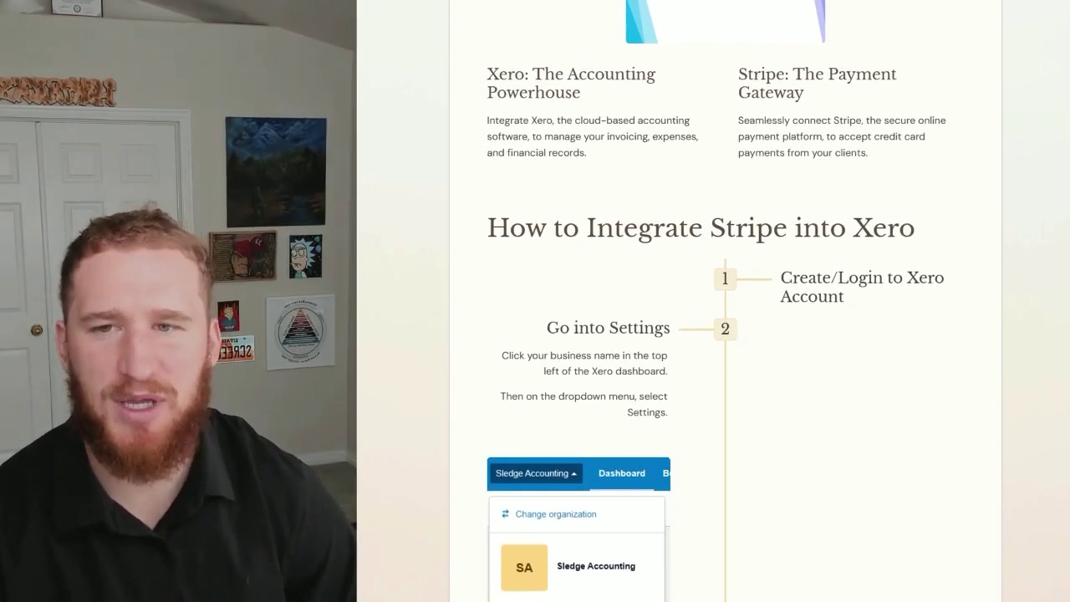
{"action": "scroll", "coordinate": [725, 301], "scroll_direction": "down", "scroll_amount": 2}
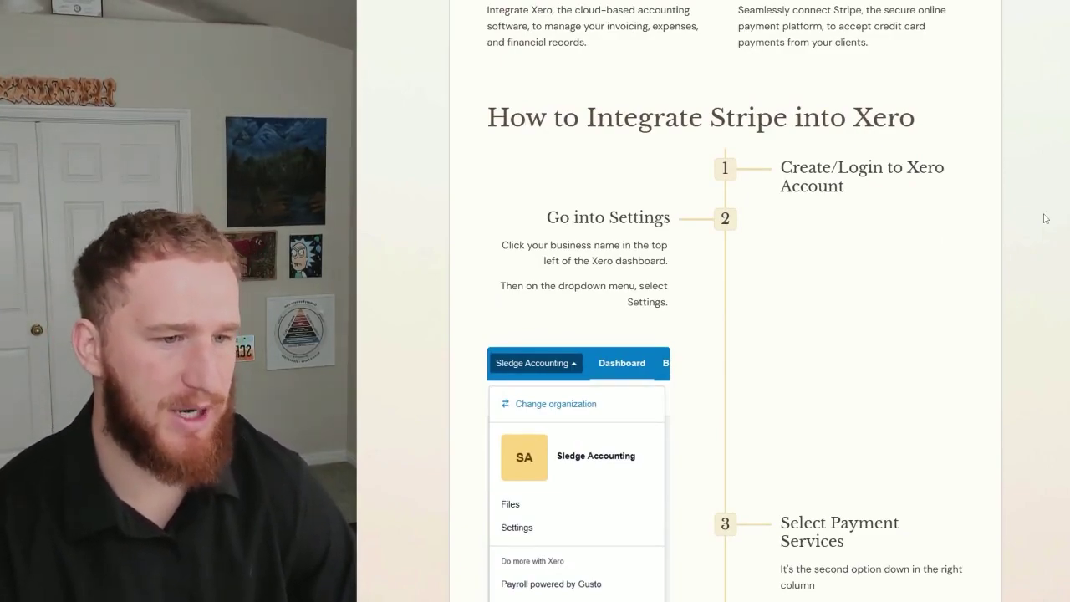
{"action": "scroll", "coordinate": [1044, 218], "scroll_direction": "down", "scroll_amount": 3}
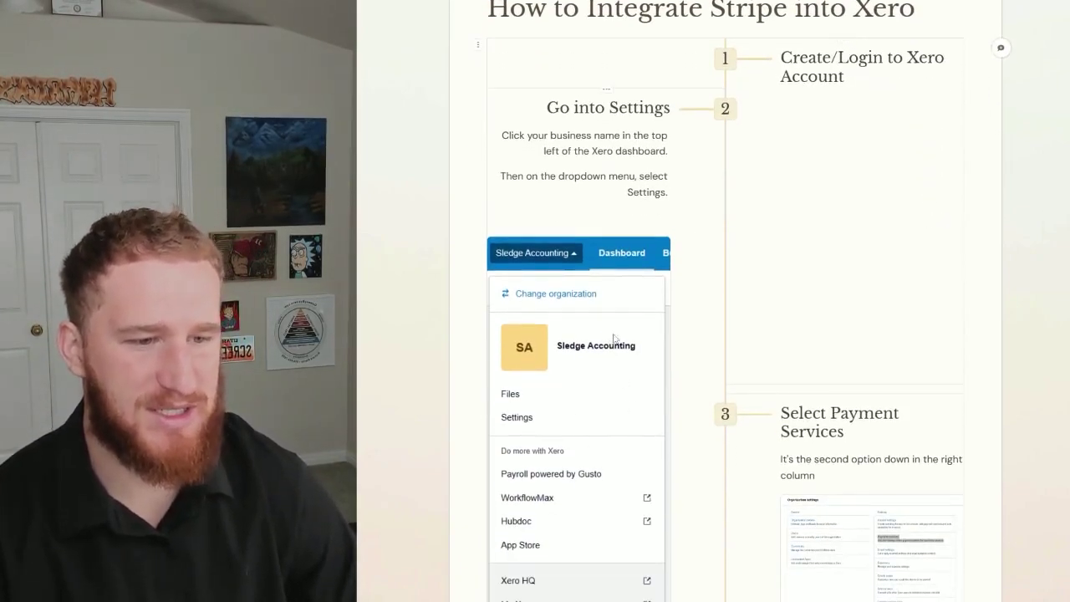
{"action": "scroll", "coordinate": [615, 334], "scroll_direction": "down", "scroll_amount": 3}
{"action": "scroll", "coordinate": [614, 331], "scroll_direction": "up", "scroll_amount": 3}
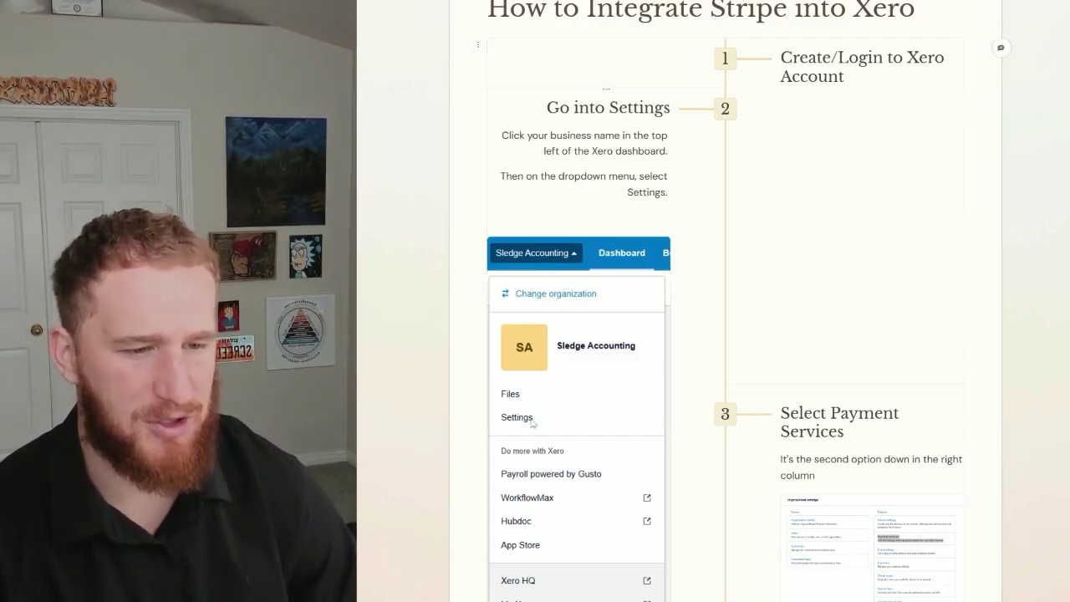
{"action": "scroll", "coordinate": [525, 418], "scroll_direction": "down", "scroll_amount": 3}
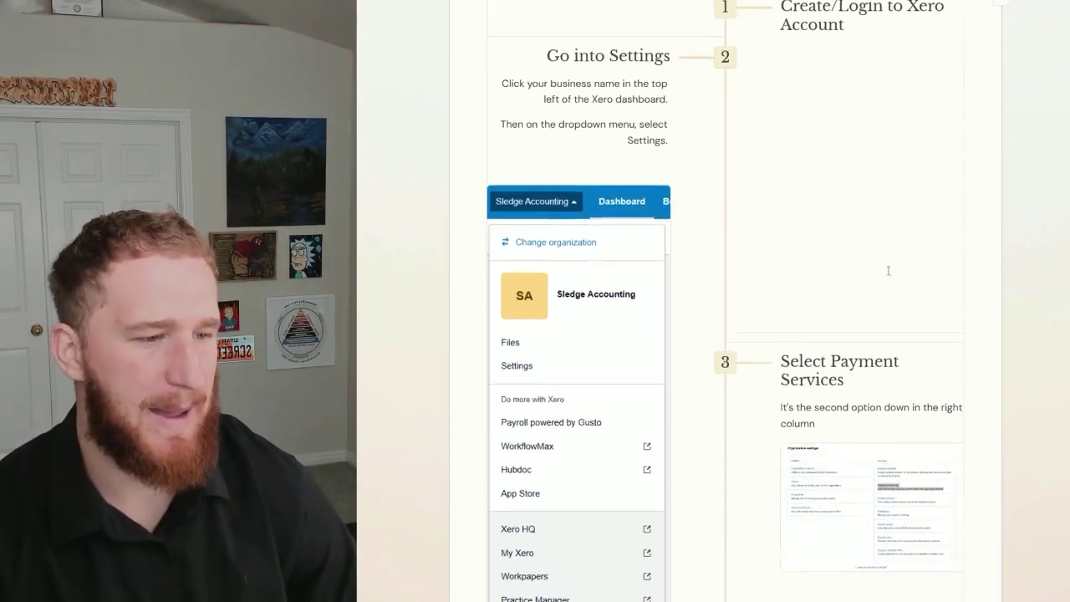
- Enlarge the Organization settings screenshot under "Select Payment Services" to examine the Payment services entry, and close the enlarged view
{"action": "left_click", "coordinate": [895, 299]}
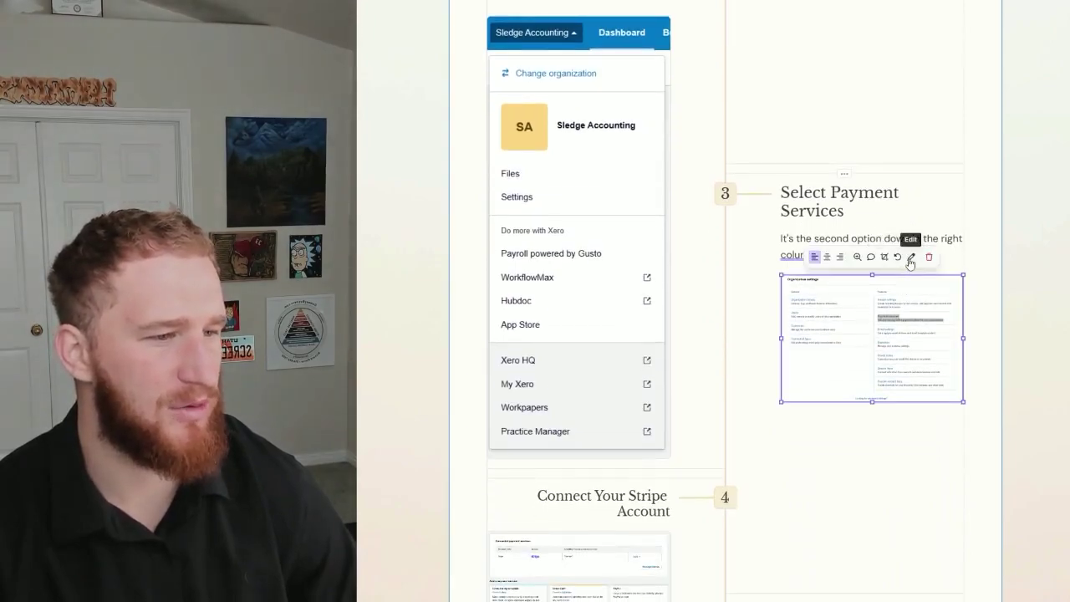
{"action": "left_click", "coordinate": [857, 256]}
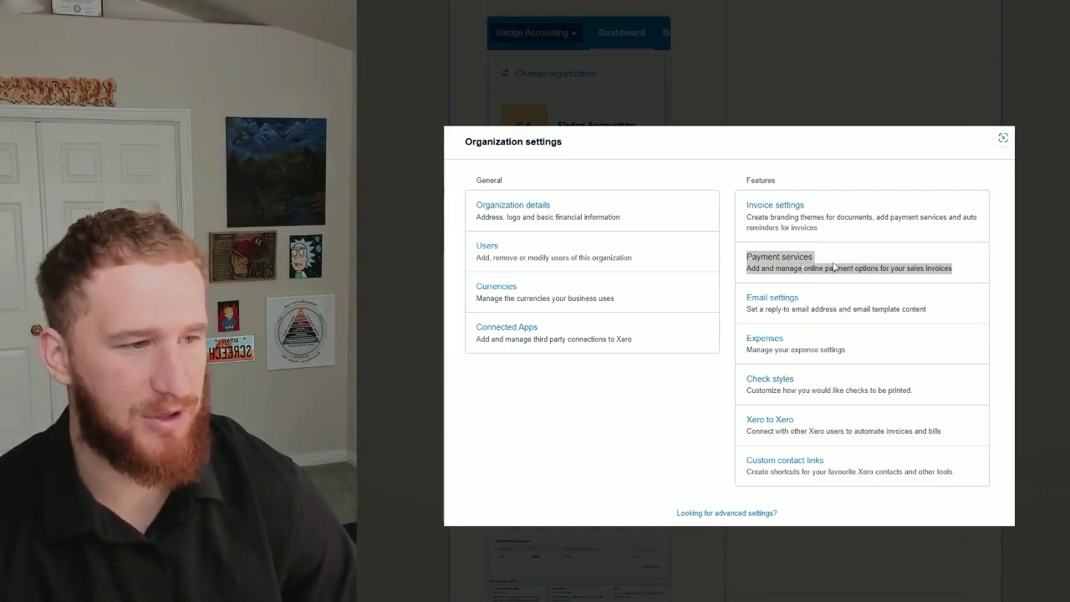
{"action": "left_click", "coordinate": [1003, 138]}
- Enlarge the screenshot under "Connect Your Stripe Account" to examine the connected payment services, and close the enlarged view
{"action": "scroll", "coordinate": [739, 393], "scroll_direction": "down", "scroll_amount": 2}
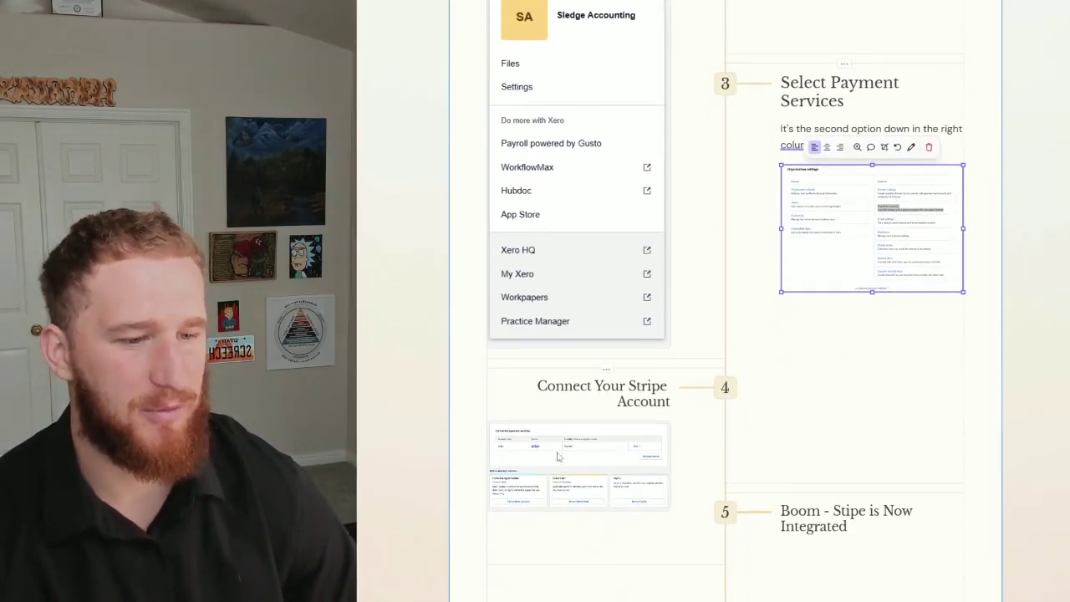
{"action": "left_click", "coordinate": [588, 452]}
{"action": "left_click", "coordinate": [564, 404]}
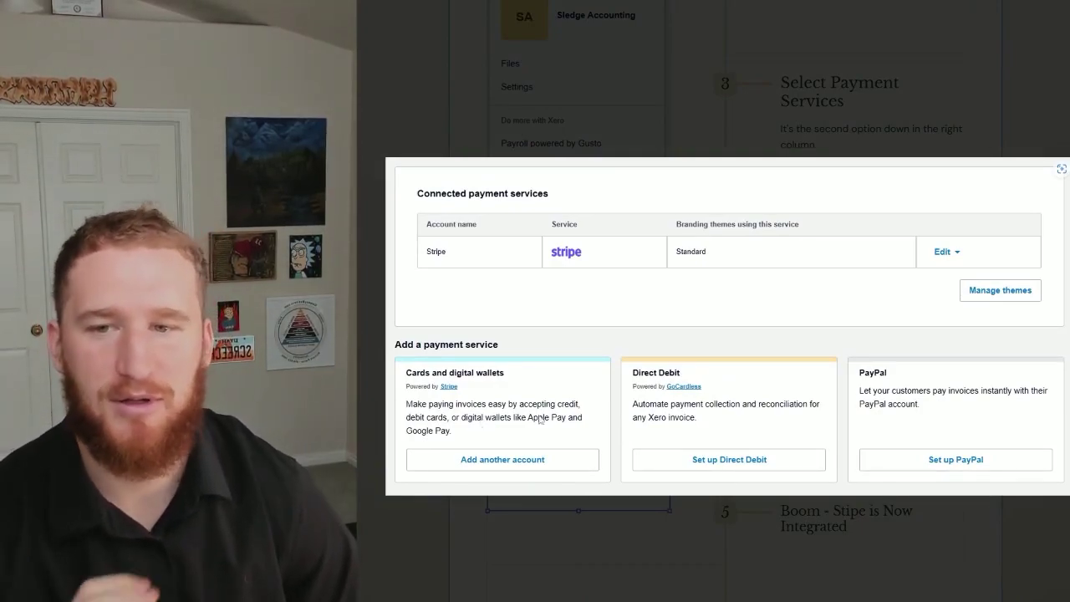
{"action": "left_click", "coordinate": [1061, 169]}
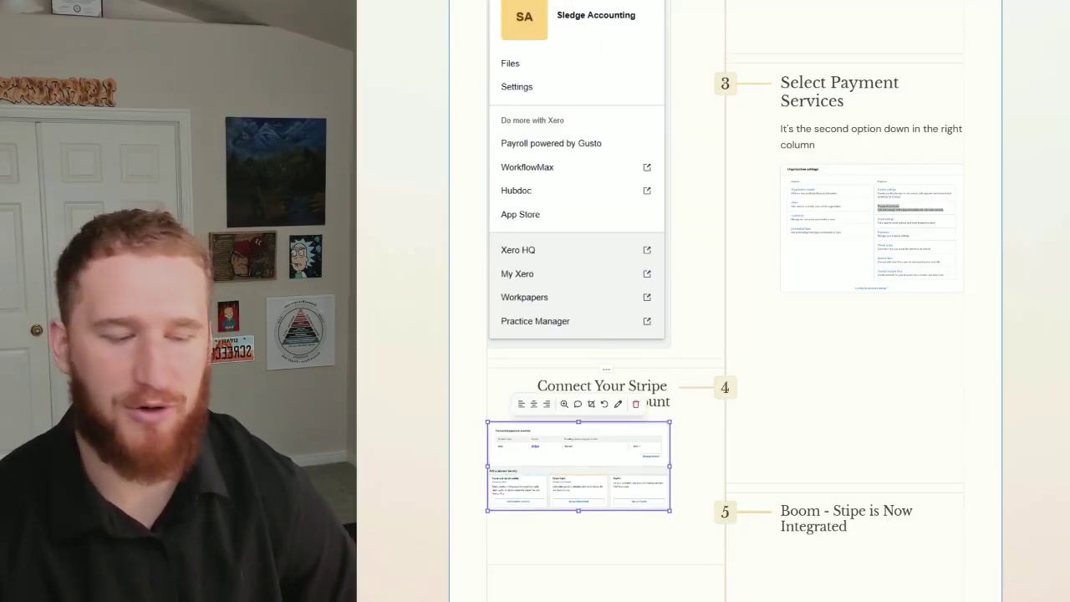
- In "Automating the Invoicing in Xero with Stripe", enlarge the Business dropdown screenshot to examine the Invoices entry, and close it
{"action": "scroll", "coordinate": [726, 301], "scroll_direction": "down", "scroll_amount": 5}
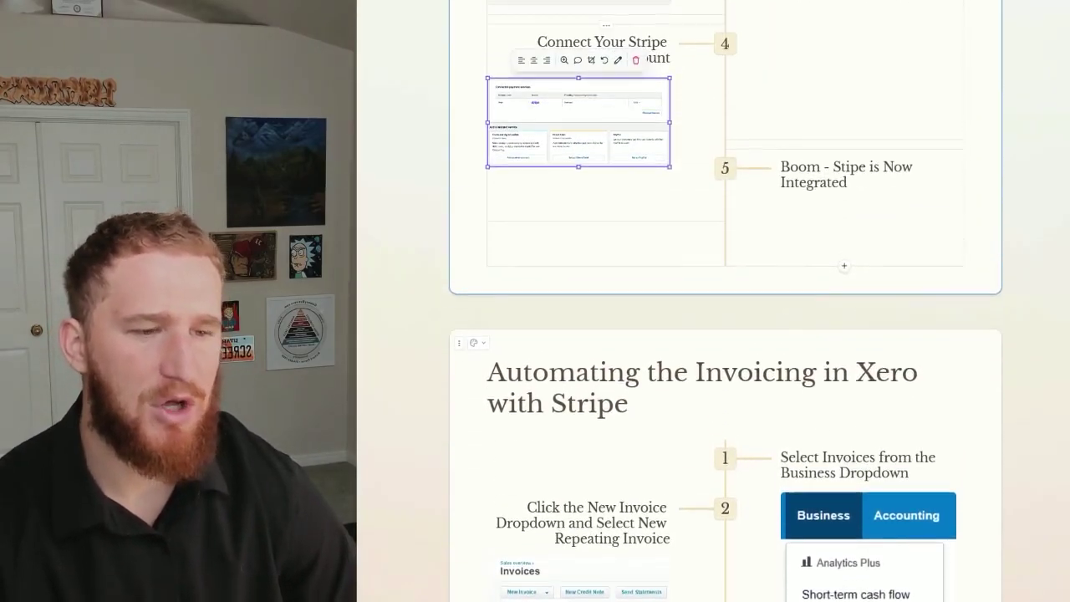
{"action": "scroll", "coordinate": [725, 301], "scroll_direction": "up", "scroll_amount": 1}
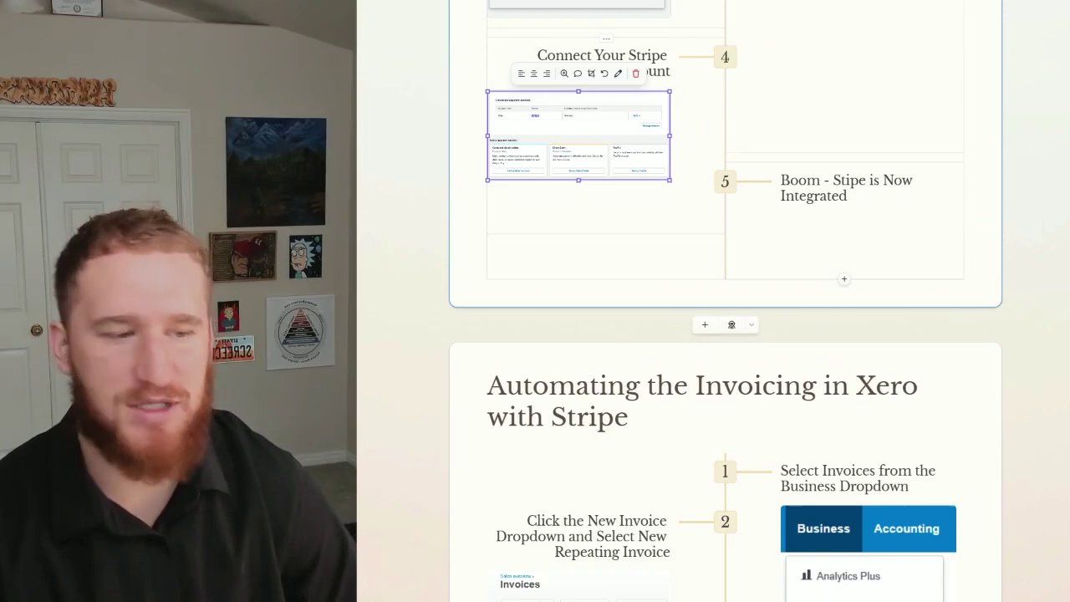
{"action": "scroll", "coordinate": [1067, 280], "scroll_direction": "down", "scroll_amount": 5}
{"action": "left_click", "coordinate": [895, 251]}
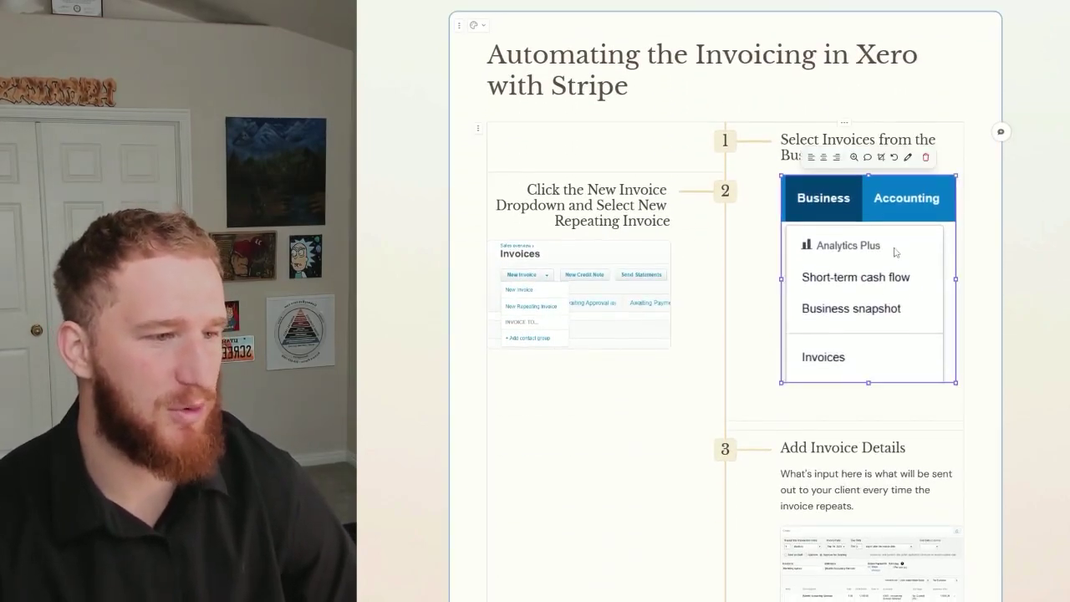
{"action": "left_click", "coordinate": [855, 159]}
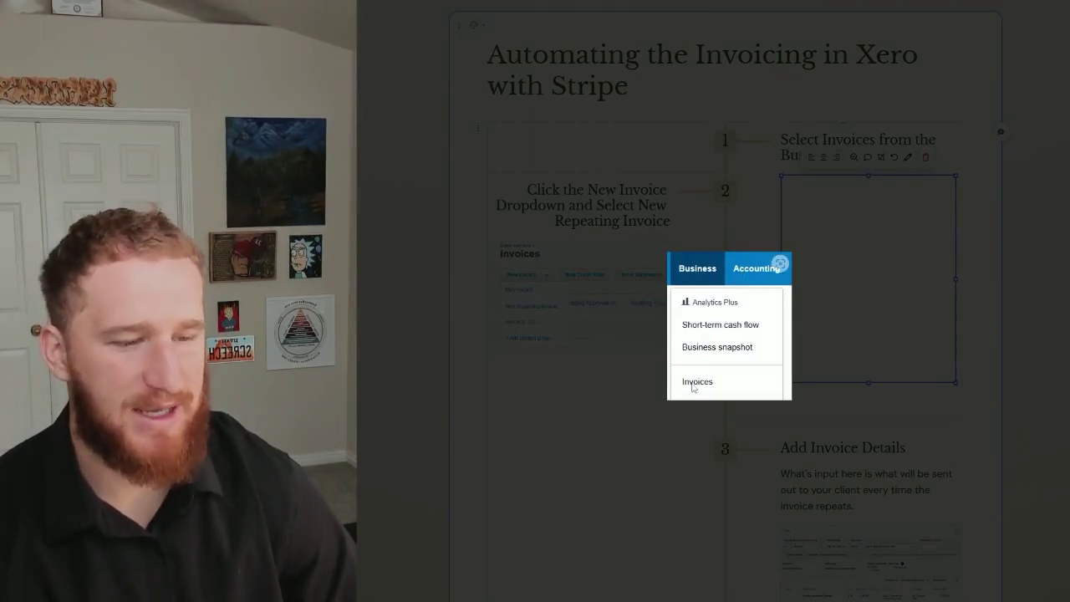
{"action": "left_click", "coordinate": [483, 218]}
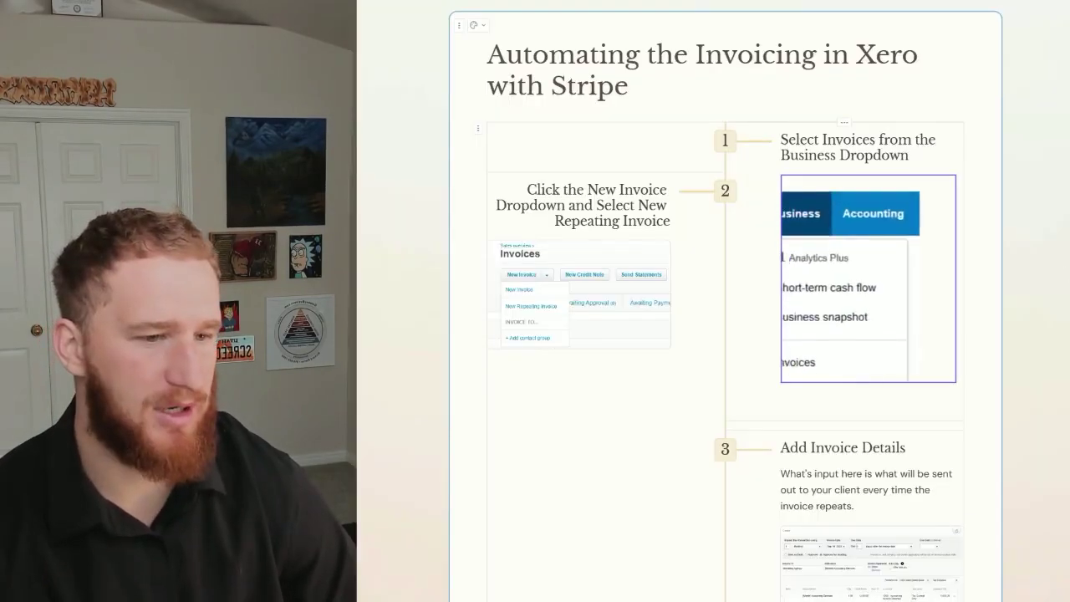
- Enlarge the New Invoice dropdown screenshot to examine the New Repeating Invoice option, and close the enlarged view
{"action": "left_click", "coordinate": [560, 268]}
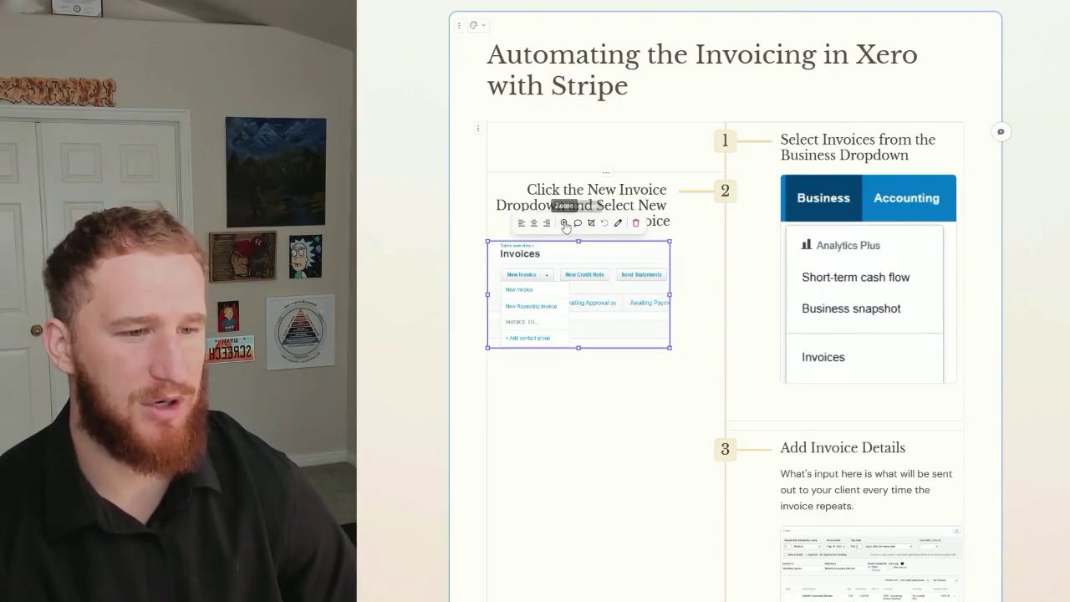
{"action": "left_click", "coordinate": [565, 222]}
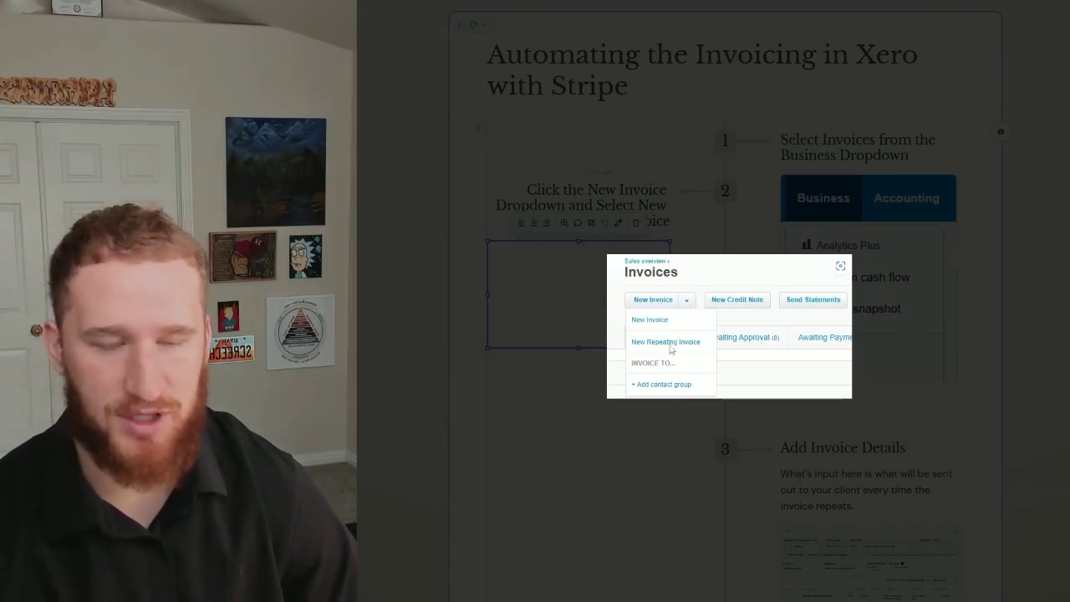
{"action": "left_click", "coordinate": [997, 340]}
- Enlarge the repeating invoice form under "Add Invoice Details" to examine its fields, and close the enlarged view
{"action": "scroll", "coordinate": [1012, 351], "scroll_direction": "down", "scroll_amount": 3}
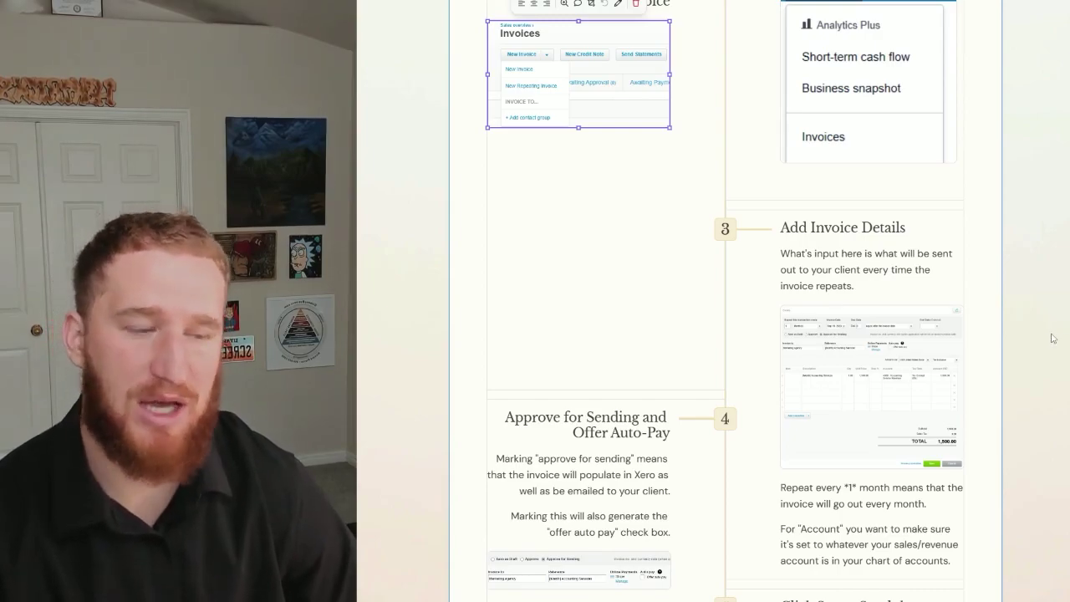
{"action": "left_click", "coordinate": [870, 422]}
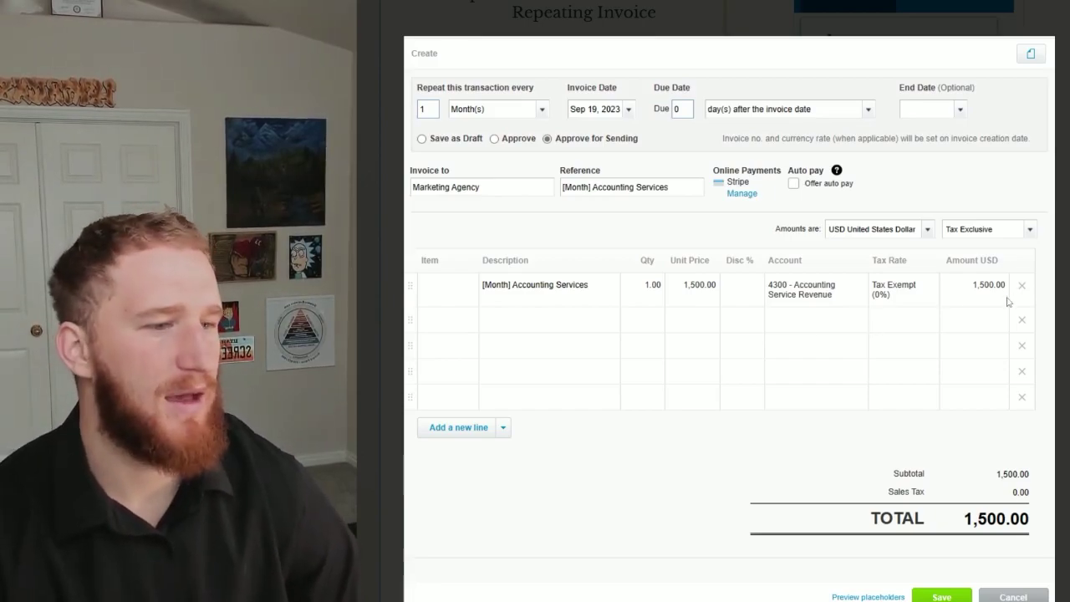
{"action": "left_click", "coordinate": [945, 301]}
- Enlarge the screenshot under "Approve for Sending and Offer Auto-Pay" to examine the approval and auto pay options, and close it
{"action": "scroll", "coordinate": [962, 444], "scroll_direction": "down", "scroll_amount": 2}
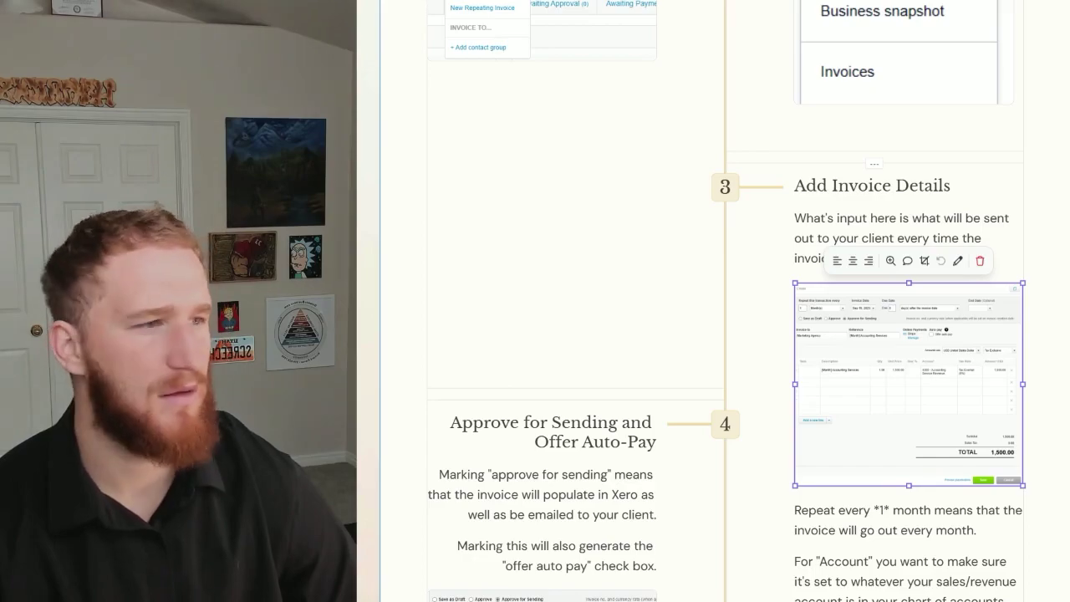
{"action": "scroll", "coordinate": [753, 377], "scroll_direction": "down", "scroll_amount": 2}
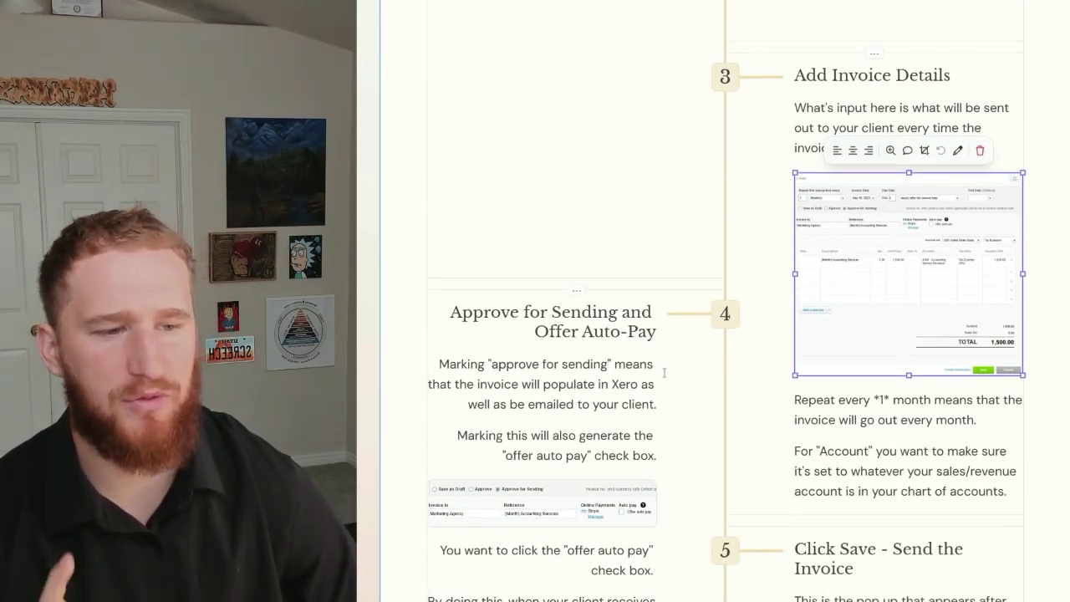
{"action": "scroll", "coordinate": [668, 377], "scroll_direction": "down", "scroll_amount": 2}
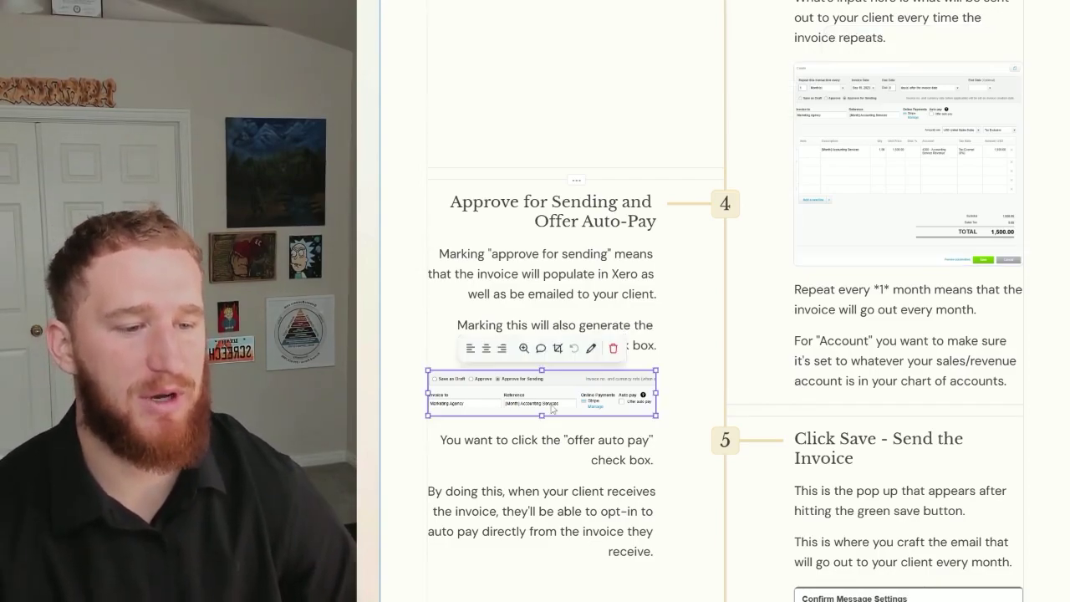
{"action": "left_click", "coordinate": [523, 348]}
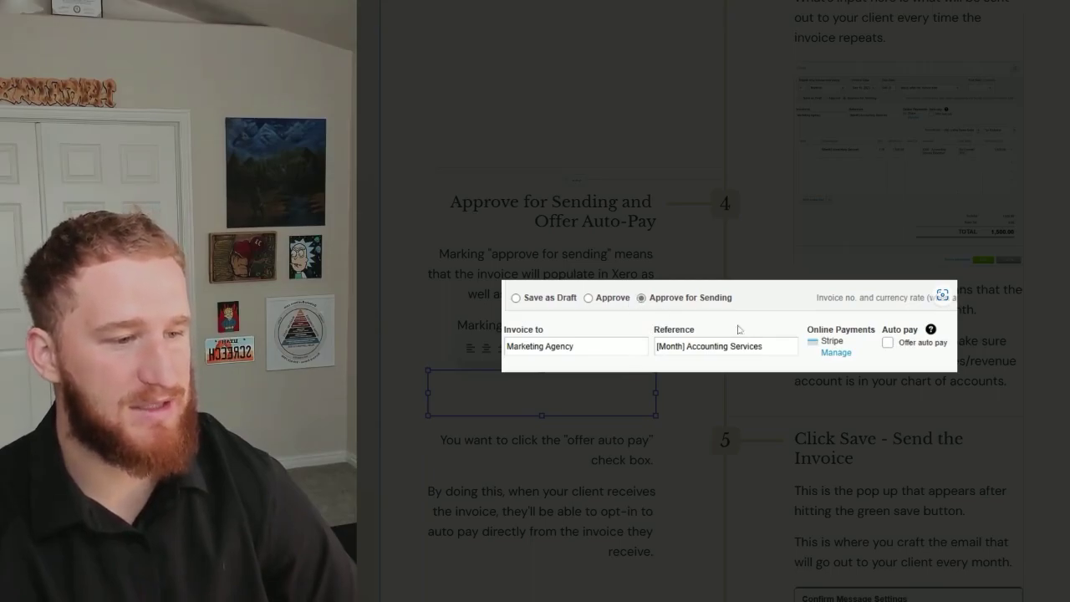
{"action": "left_click", "coordinate": [891, 346]}
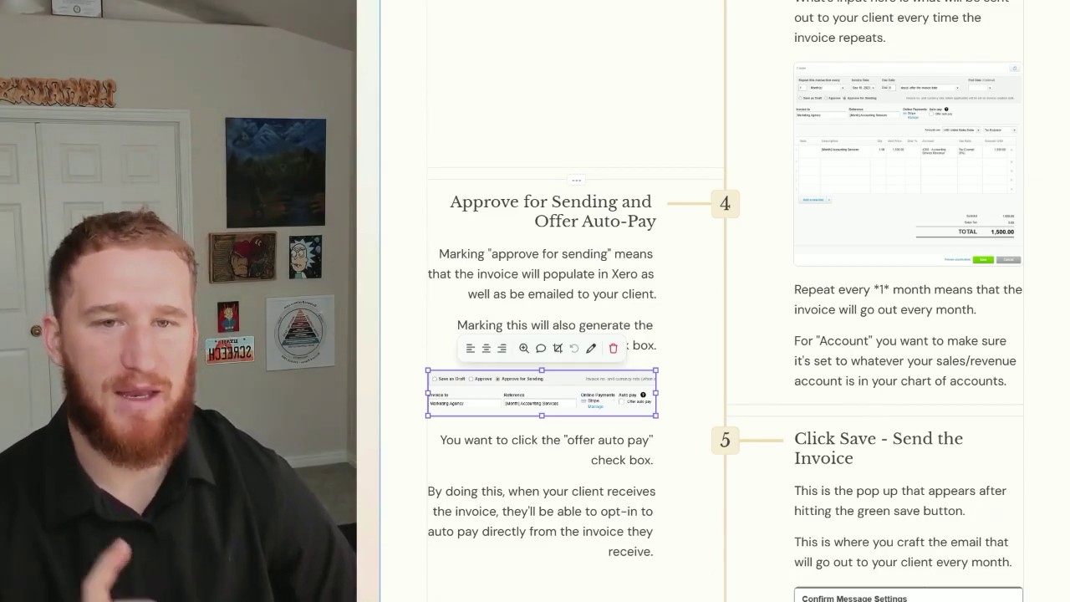
- Return to the "Add Invoice Details" screenshot and enlarge it again to examine the Save option, and close the enlarged view
{"action": "scroll", "coordinate": [1061, 403], "scroll_direction": "down", "scroll_amount": 3}
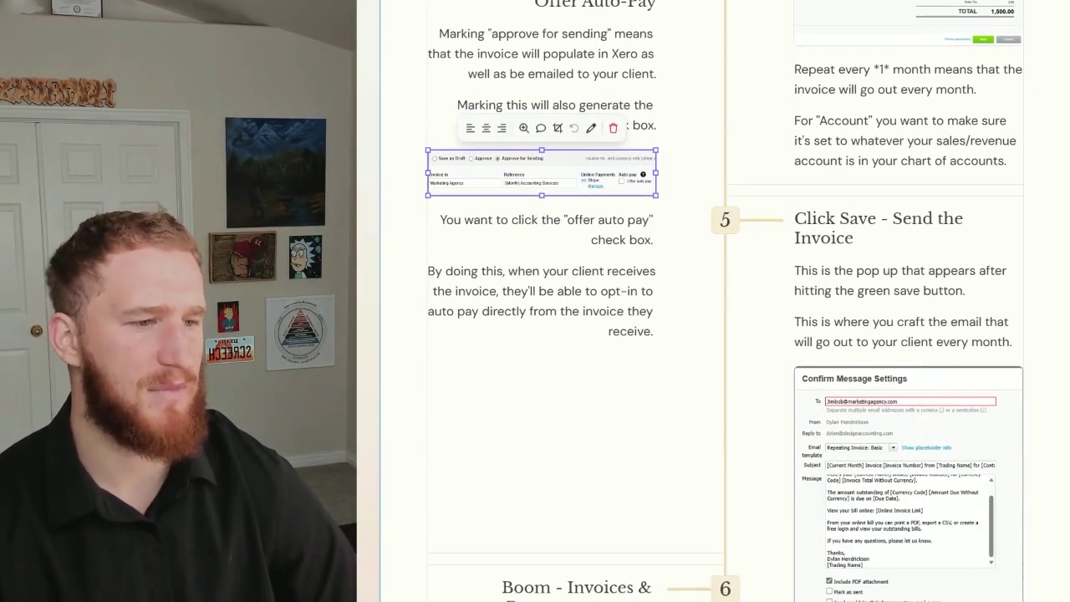
{"action": "scroll", "coordinate": [874, 378], "scroll_direction": "up", "scroll_amount": 2}
{"action": "left_click", "coordinate": [908, 125]}
{"action": "left_click", "coordinate": [907, 178]}
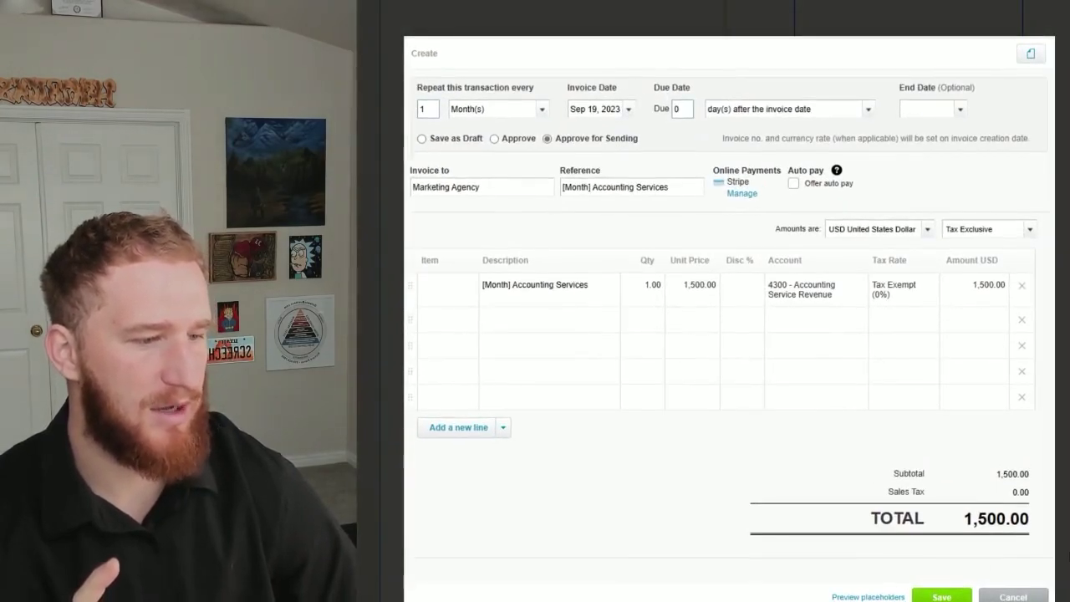
{"action": "key", "text": "Escape"}
- Enlarge the Confirm Message Settings screenshot under "Click Save - Send the Invoice" to examine the email options, and close it
{"action": "scroll", "coordinate": [908, 389], "scroll_direction": "down", "scroll_amount": 5}
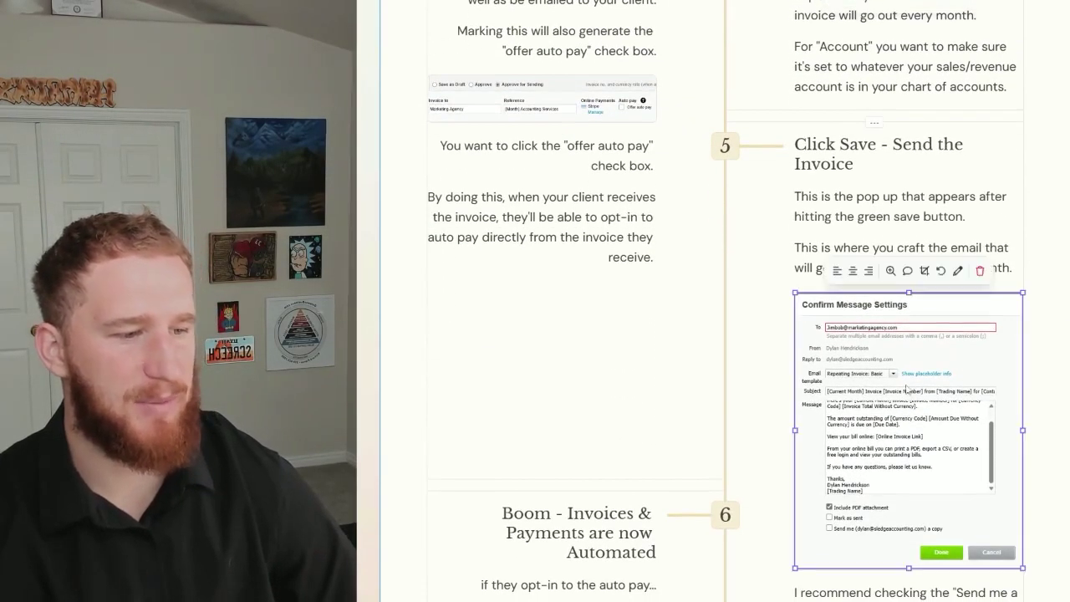
{"action": "left_click", "coordinate": [890, 271]}
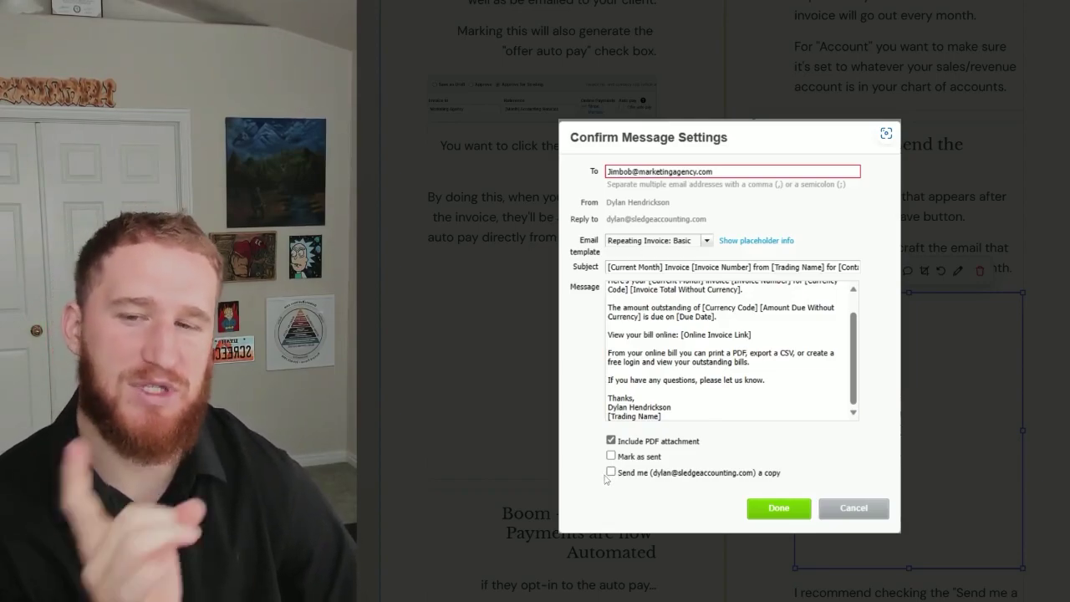
{"action": "left_click", "coordinate": [1039, 428]}
- Enlarge the payment matching screenshot under "Boom - Invoices & Payments are now Automated" to examine the matched transactions, and close it
{"action": "scroll", "coordinate": [726, 301], "scroll_direction": "down", "scroll_amount": 3}
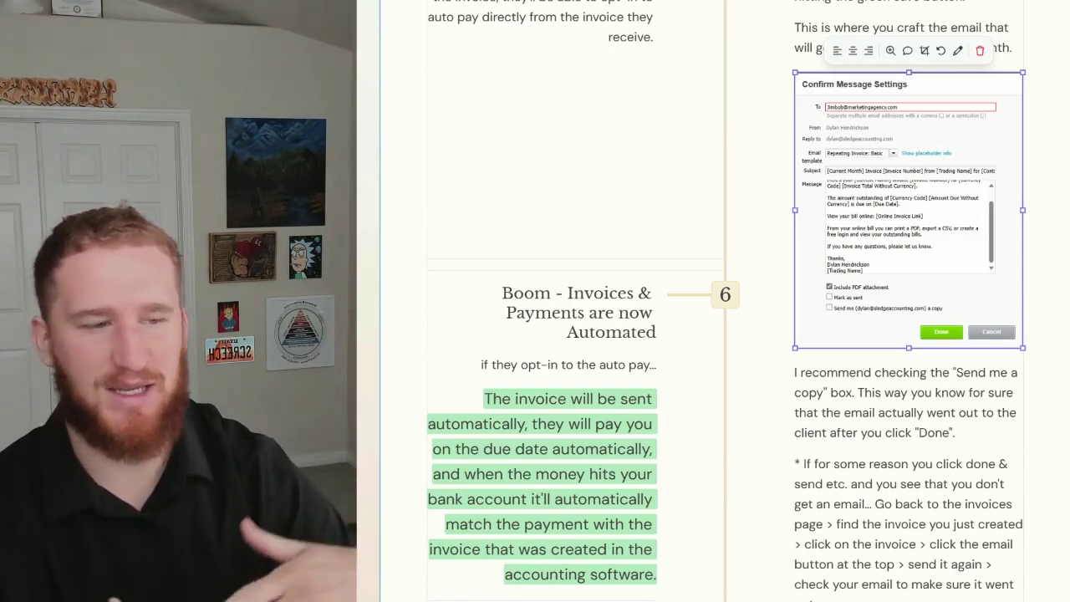
{"action": "scroll", "coordinate": [743, 320], "scroll_direction": "down", "scroll_amount": 2}
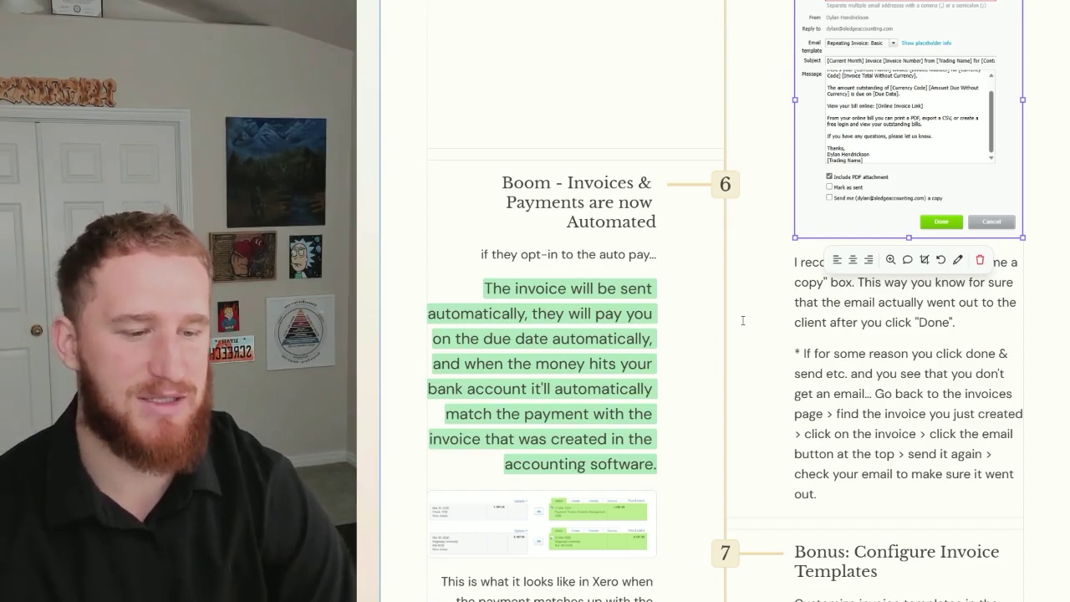
{"action": "scroll", "coordinate": [742, 320], "scroll_direction": "down", "scroll_amount": 3}
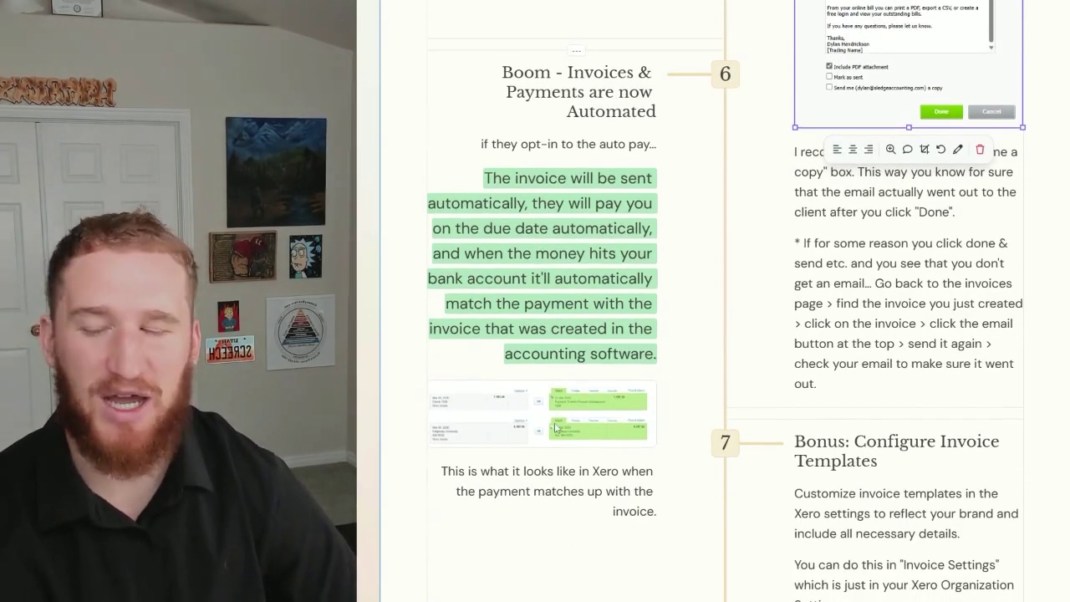
{"action": "left_click", "coordinate": [565, 432]}
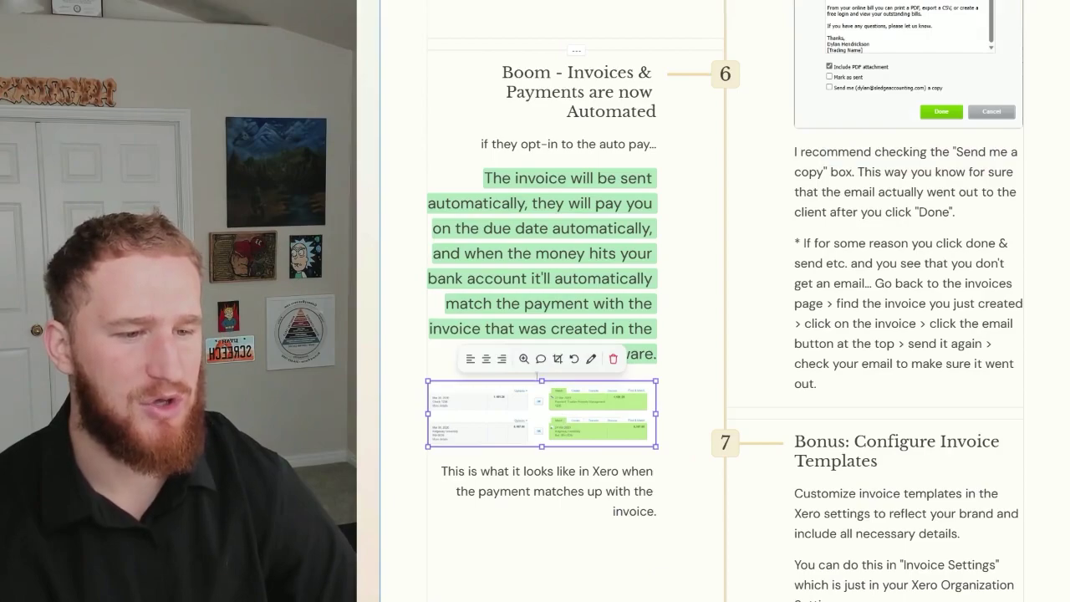
{"action": "left_click", "coordinate": [524, 359]}
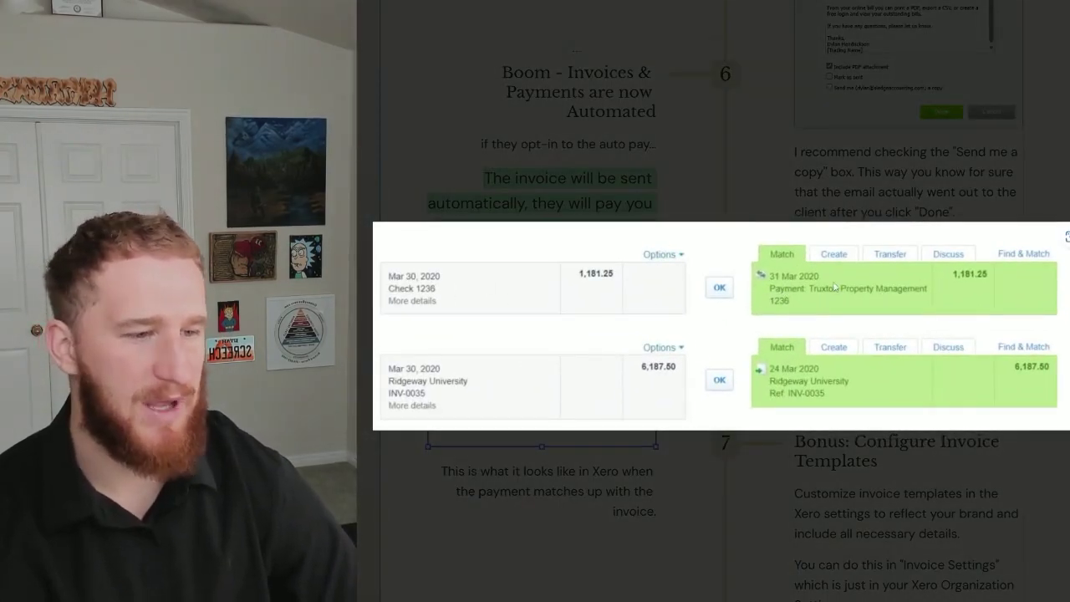
{"action": "left_click", "coordinate": [720, 495]}
- Read "Bonus: Configure Invoice Templates" and enlarge the Organization settings screenshot under "Select Payment Services" to locate Invoice settings, closing it when finished
{"action": "scroll", "coordinate": [720, 495], "scroll_direction": "down", "scroll_amount": 3}
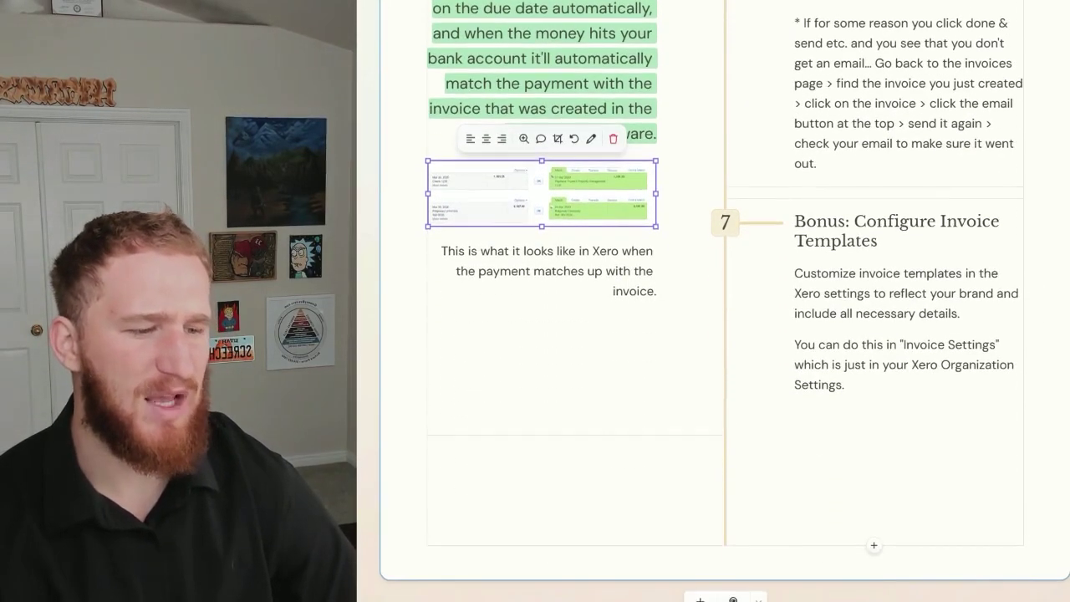
{"action": "scroll", "coordinate": [1055, 359], "scroll_direction": "up", "scroll_amount": 2}
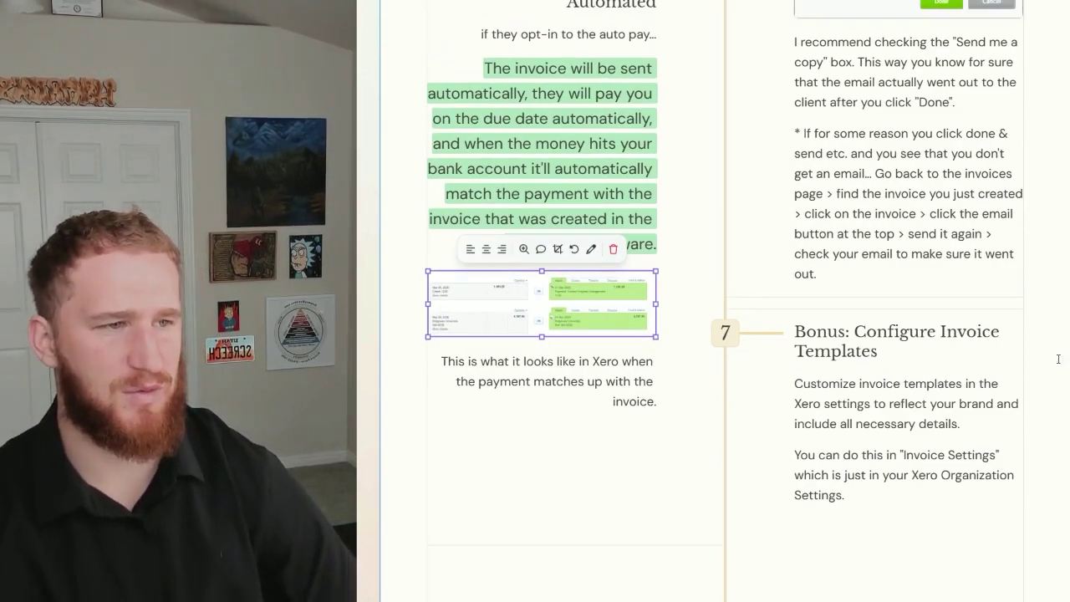
{"action": "scroll", "coordinate": [1025, 307], "scroll_direction": "up", "scroll_amount": 5}
{"action": "scroll", "coordinate": [1024, 306], "scroll_direction": "up", "scroll_amount": 5}
{"action": "left_click", "coordinate": [934, 281]}
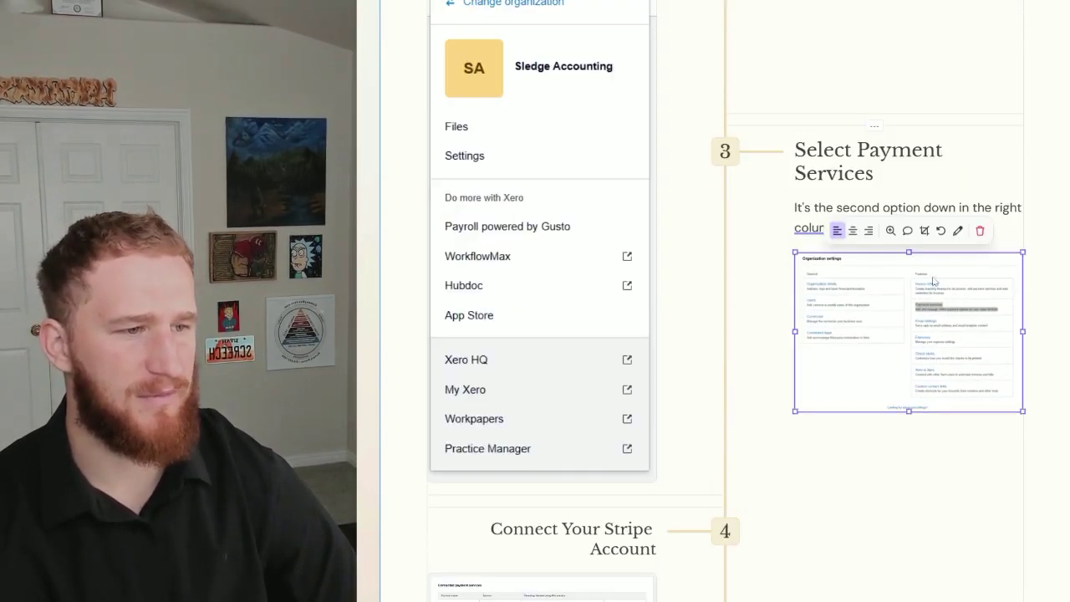
{"action": "left_click", "coordinate": [893, 233]}
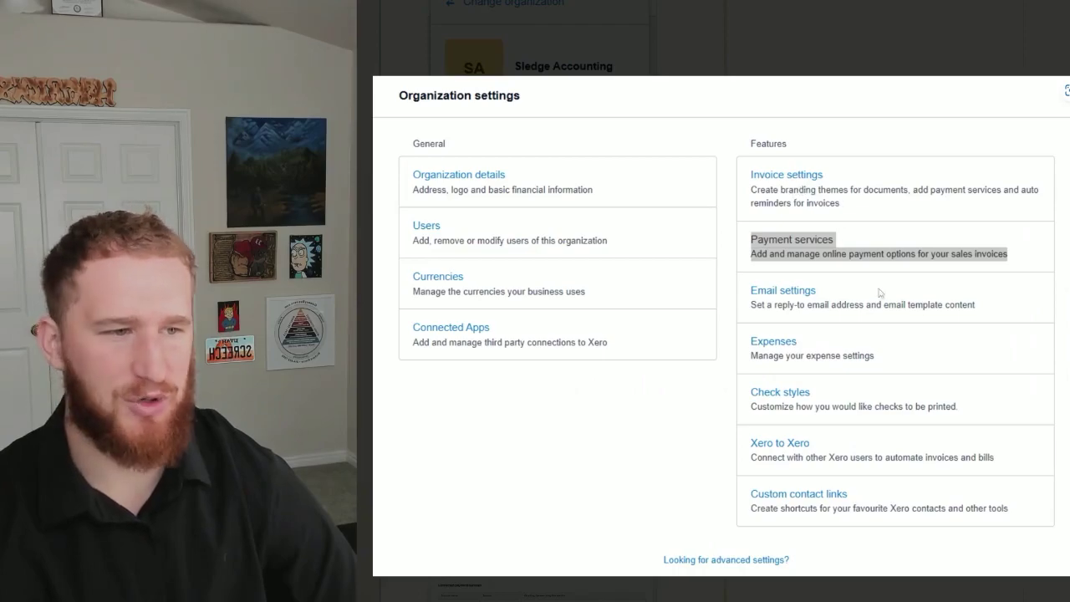
{"action": "left_click", "coordinate": [1036, 322]}
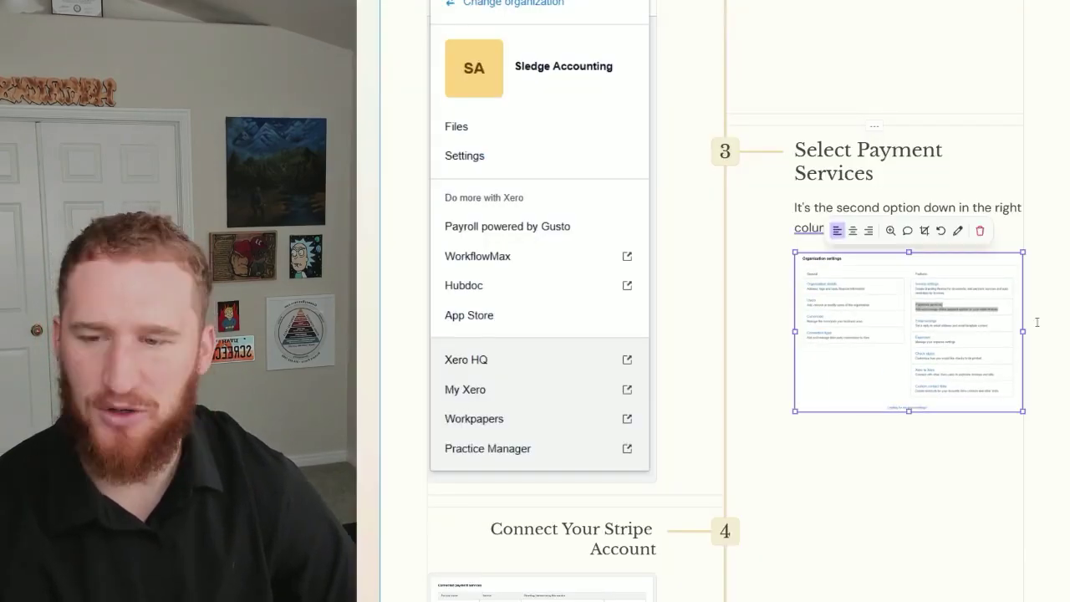
- Return to the end of the guide and read the "Maintenance and Troubleshooting" and "Conclusion" cards
{"action": "scroll", "coordinate": [1014, 330], "scroll_direction": "down", "scroll_amount": 15}
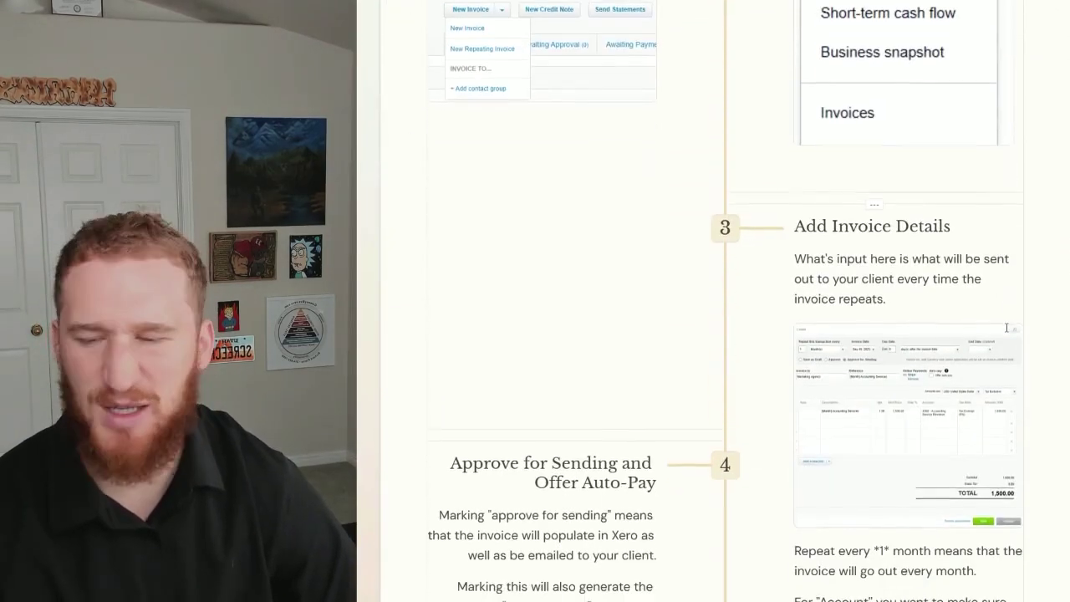
{"action": "scroll", "coordinate": [1007, 332], "scroll_direction": "down", "scroll_amount": 20}
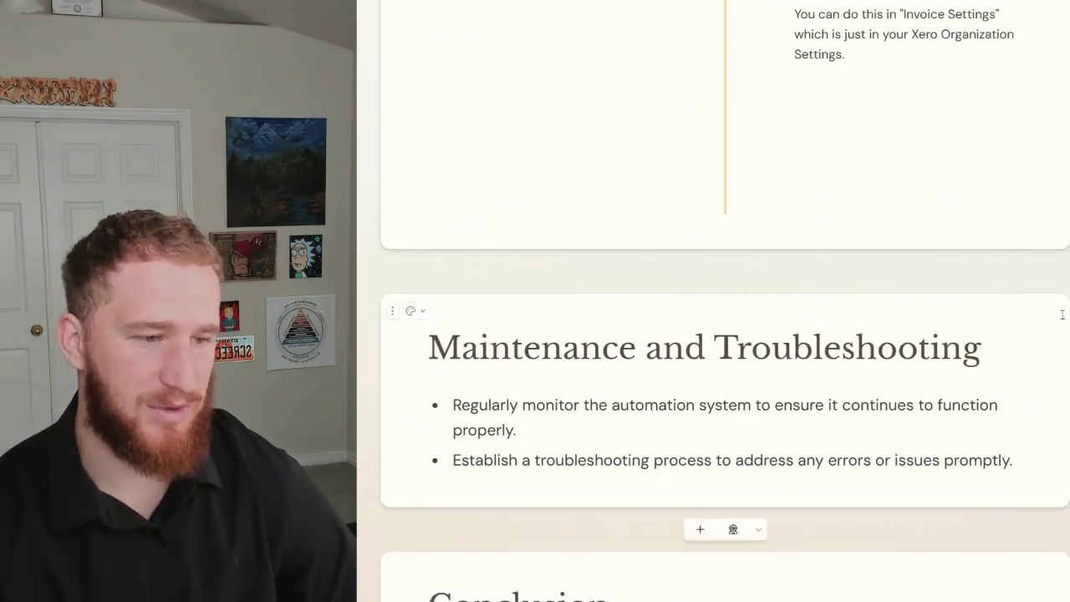
{"action": "scroll", "coordinate": [1066, 314], "scroll_direction": "up", "scroll_amount": 4}
{"action": "scroll", "coordinate": [1066, 314], "scroll_direction": "up", "scroll_amount": 3}
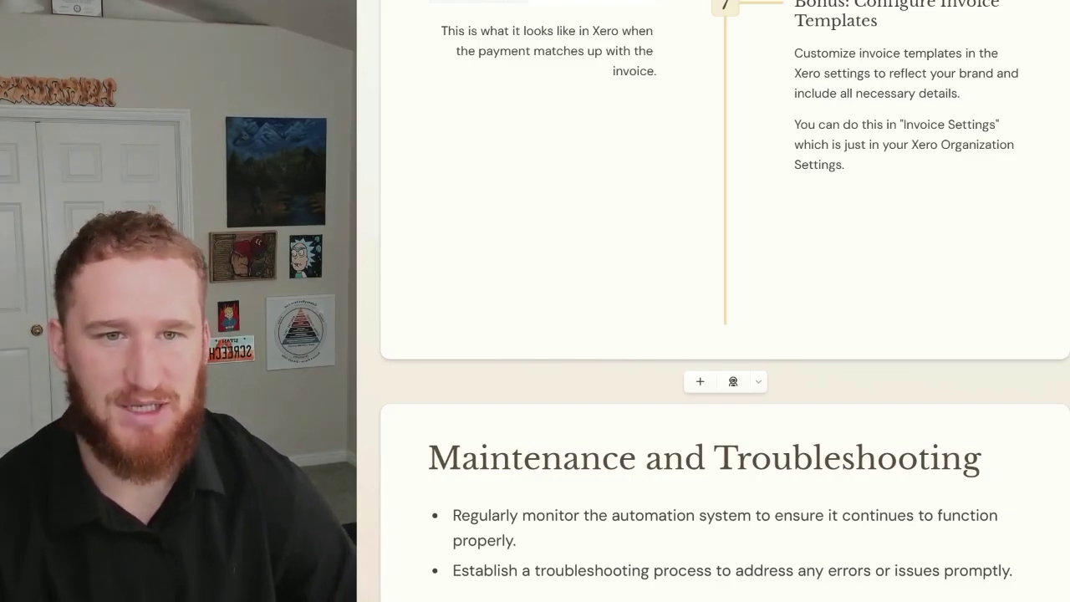
{"action": "scroll", "coordinate": [726, 352], "scroll_direction": "down", "scroll_amount": 3}
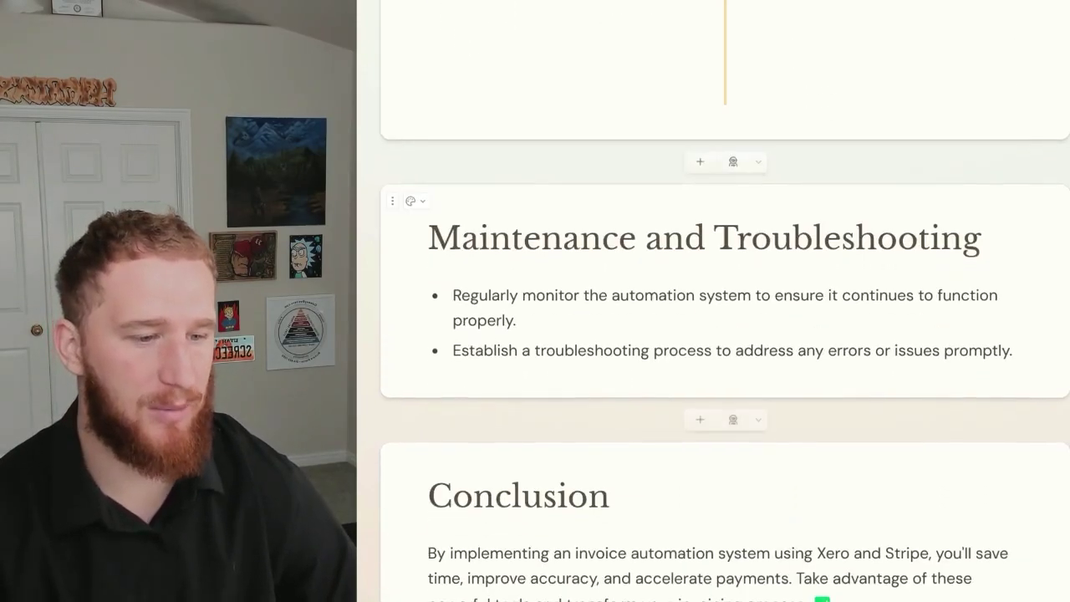
{"action": "scroll", "coordinate": [726, 351], "scroll_direction": "down", "scroll_amount": 1}
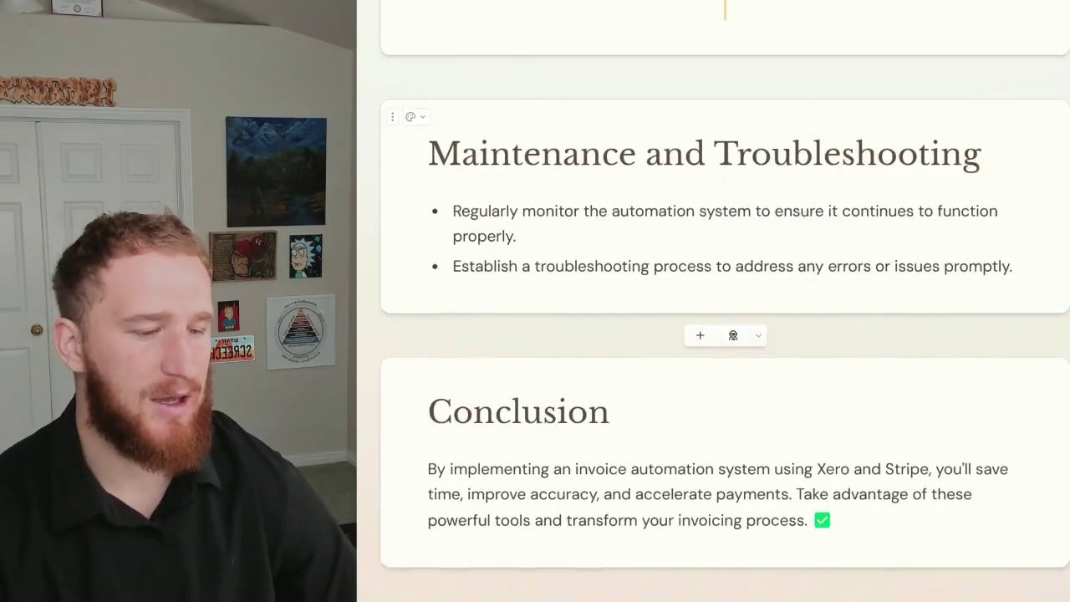
{"action": "scroll", "coordinate": [726, 351], "scroll_direction": "up", "scroll_amount": 1}
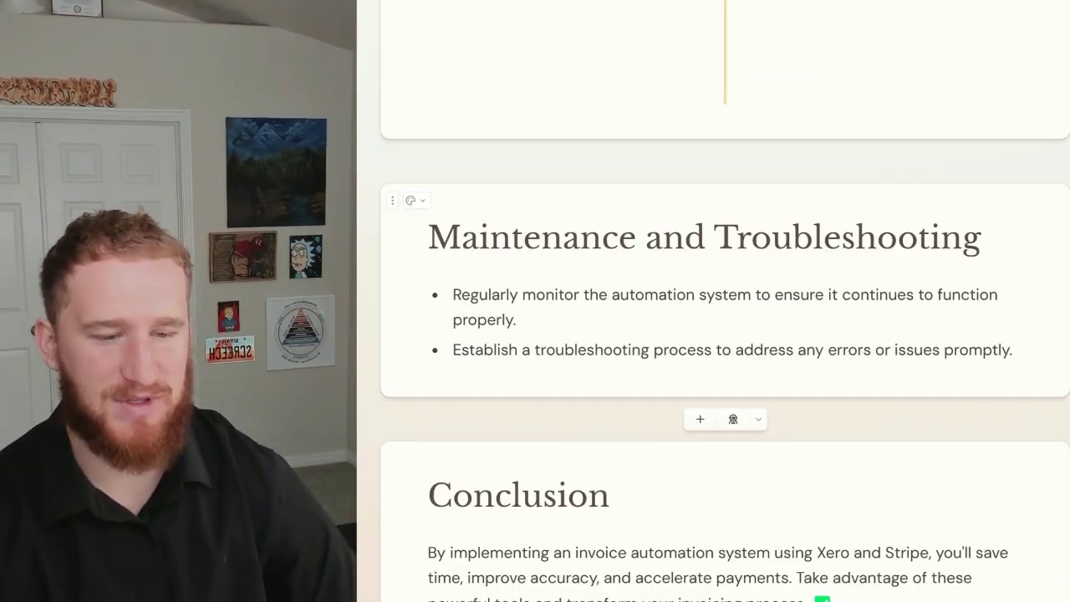
{"action": "scroll", "coordinate": [725, 351], "scroll_direction": "down", "scroll_amount": 3}
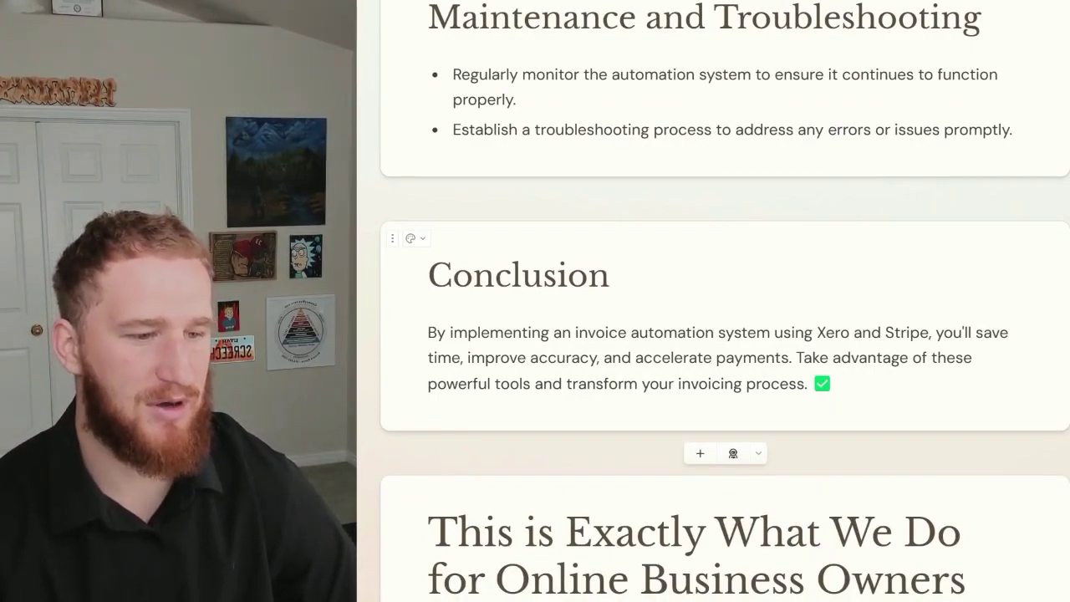
- Read the "This is Exactly What We Do for Online Business Owners" card, including its onboarding capacity note
{"action": "scroll", "coordinate": [725, 351], "scroll_direction": "down", "scroll_amount": 6}
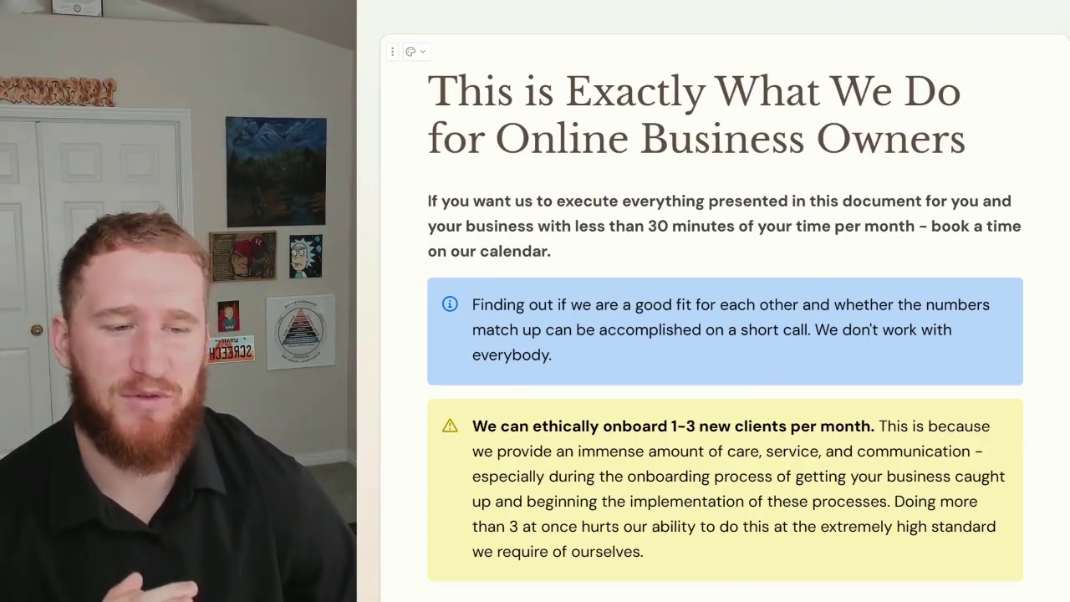
{"action": "scroll", "coordinate": [725, 335], "scroll_direction": "down", "scroll_amount": 6}
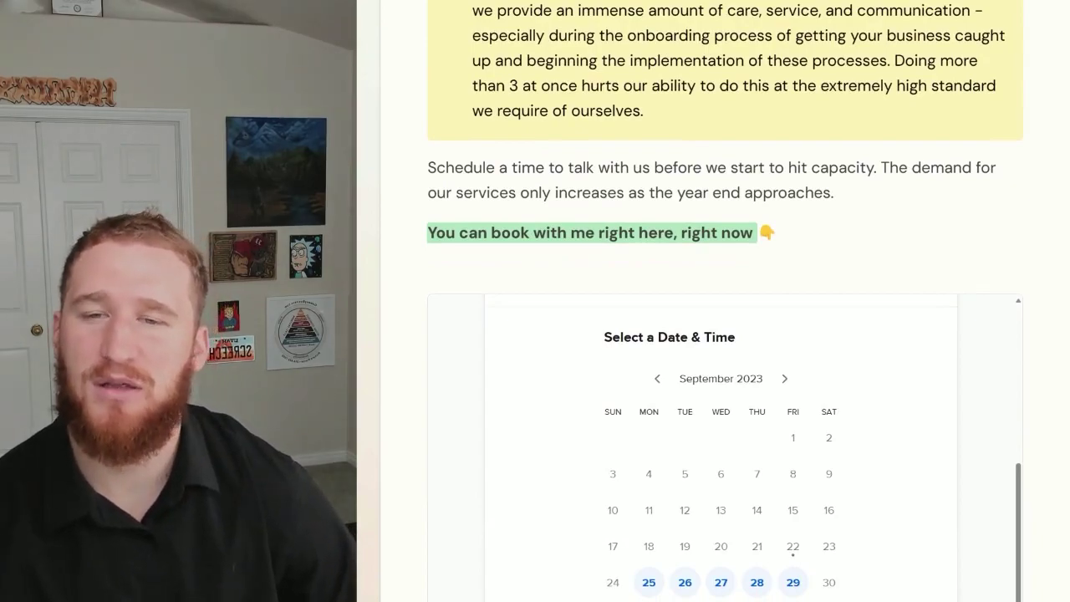
{"action": "scroll", "coordinate": [1044, 370], "scroll_direction": "down", "scroll_amount": 1}
{"action": "scroll", "coordinate": [1044, 370], "scroll_direction": "up", "scroll_amount": 3}
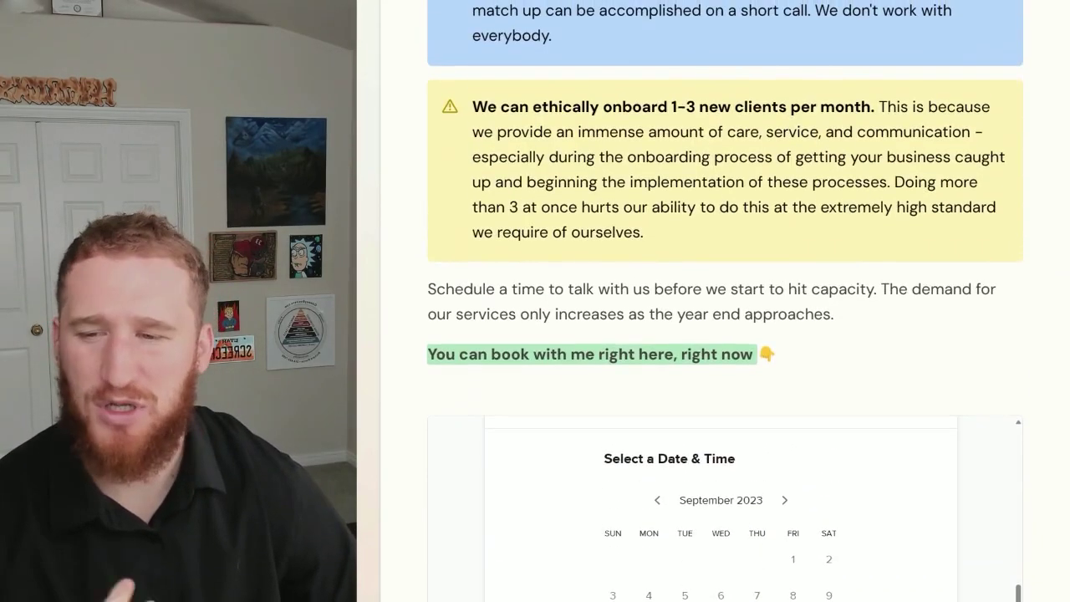
{"action": "scroll", "coordinate": [736, 393], "scroll_direction": "down", "scroll_amount": 2}
{"action": "scroll", "coordinate": [736, 393], "scroll_direction": "up", "scroll_amount": 6}
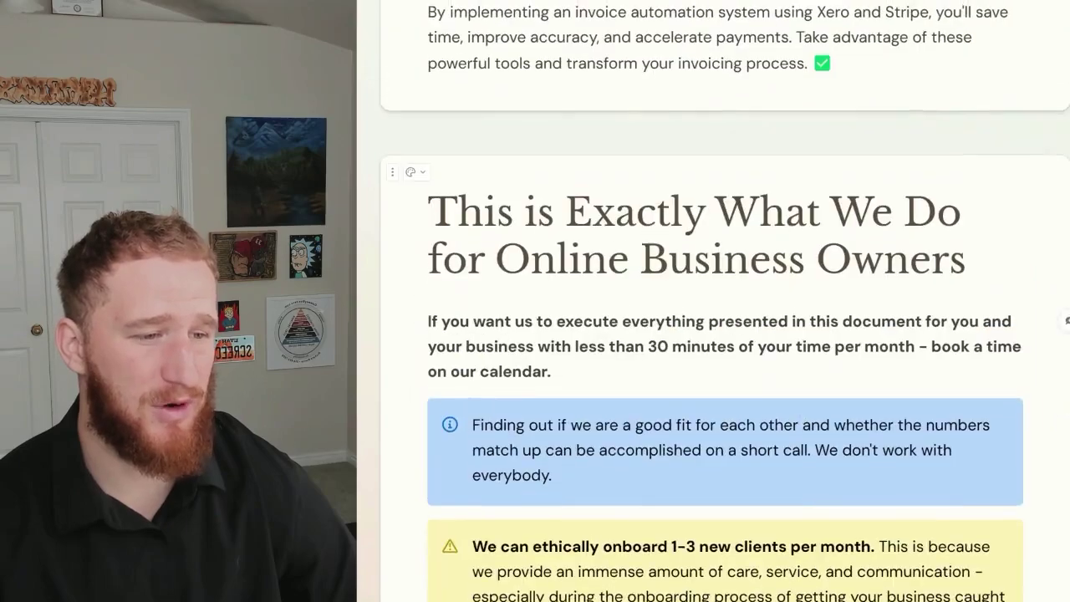
- Examine the embedded booking calendar under "You can book with me right here, right now", including its session details and September 2023 dates
{"action": "scroll", "coordinate": [745, 411], "scroll_direction": "down", "scroll_amount": 6}
{"action": "scroll", "coordinate": [745, 412], "scroll_direction": "down", "scroll_amount": 1}
{"action": "scroll", "coordinate": [781, 390], "scroll_direction": "up", "scroll_amount": 3}
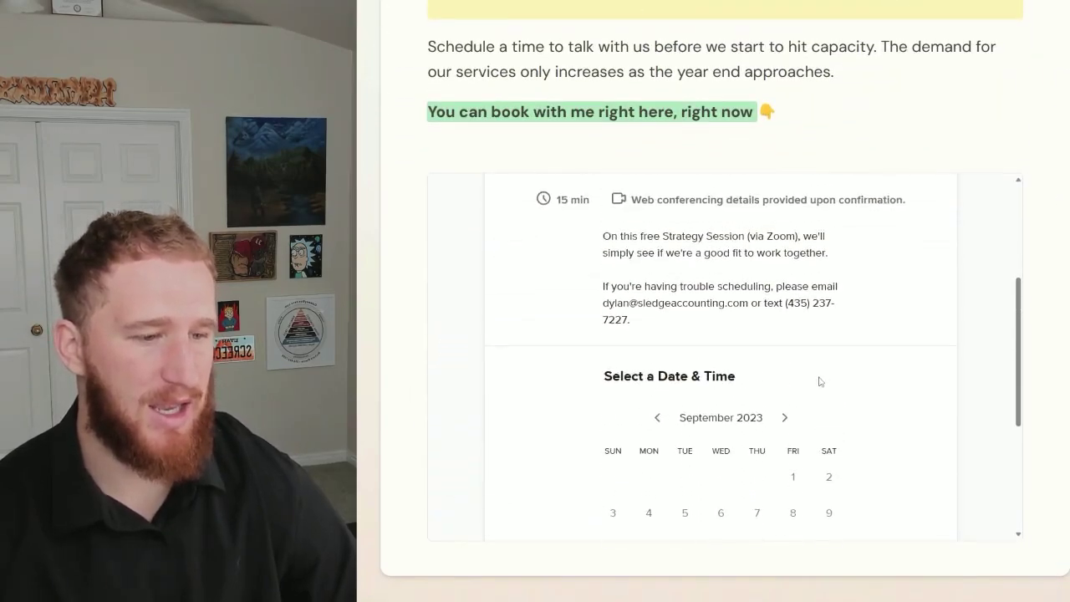
{"action": "scroll", "coordinate": [823, 383], "scroll_direction": "down", "scroll_amount": 3}
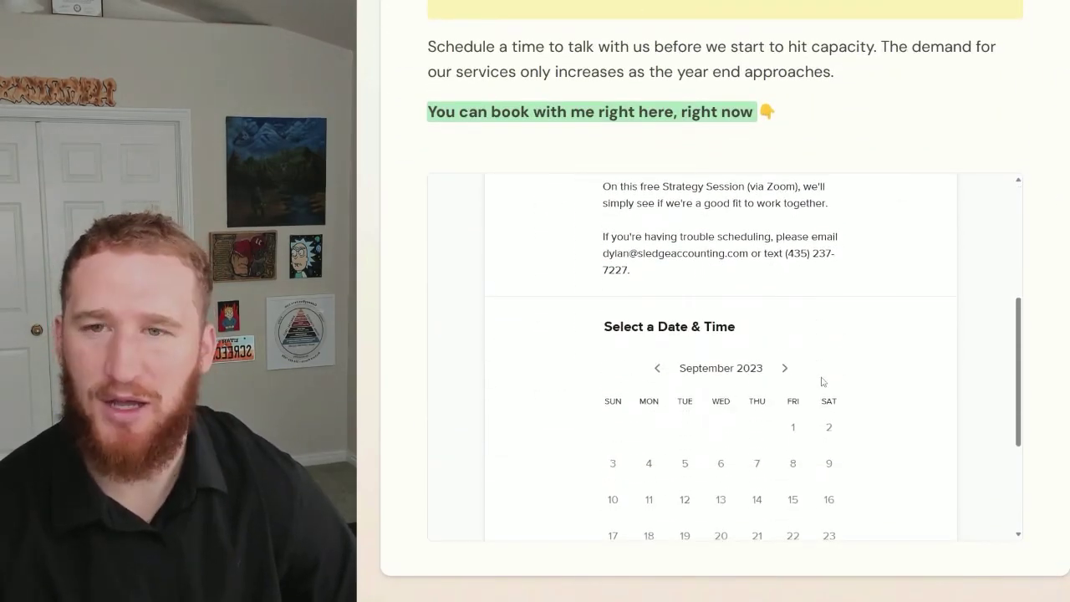
{"action": "scroll", "coordinate": [823, 381], "scroll_direction": "down", "scroll_amount": 1}
{"action": "scroll", "coordinate": [823, 381], "scroll_direction": "down", "scroll_amount": 3}
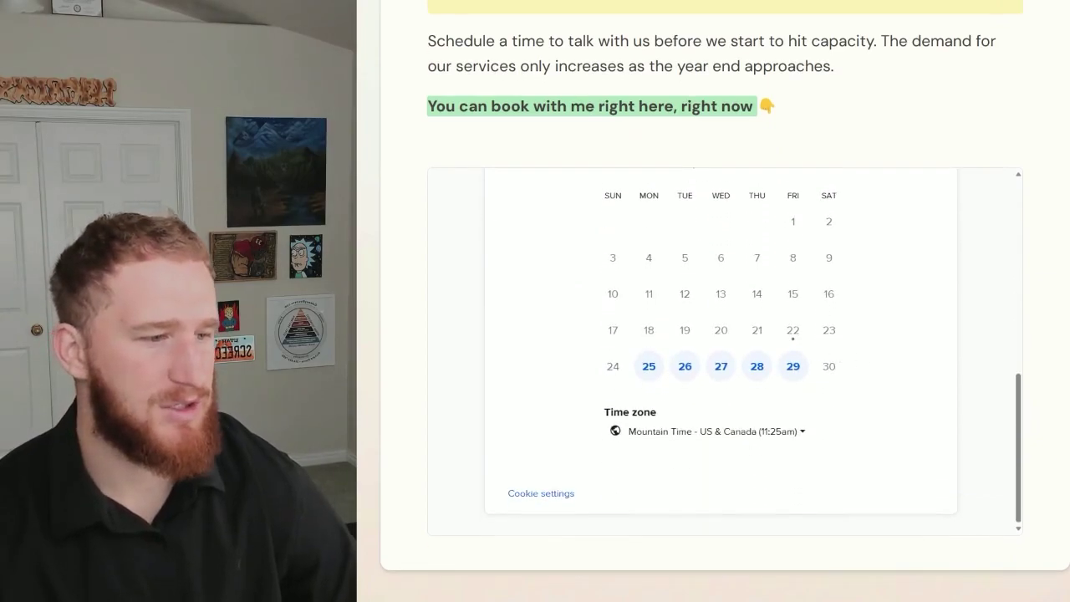